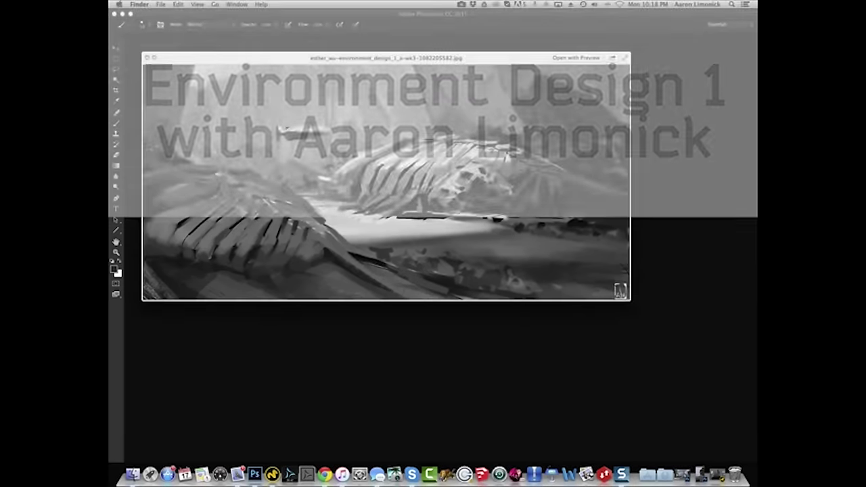
- Enlarge the image preview and browse the painting, the photo reference boards, and the Valley of Bones and Desert Plateau sketch sheets
left_click_drag(632, 300, 706, 351)
key("Right")
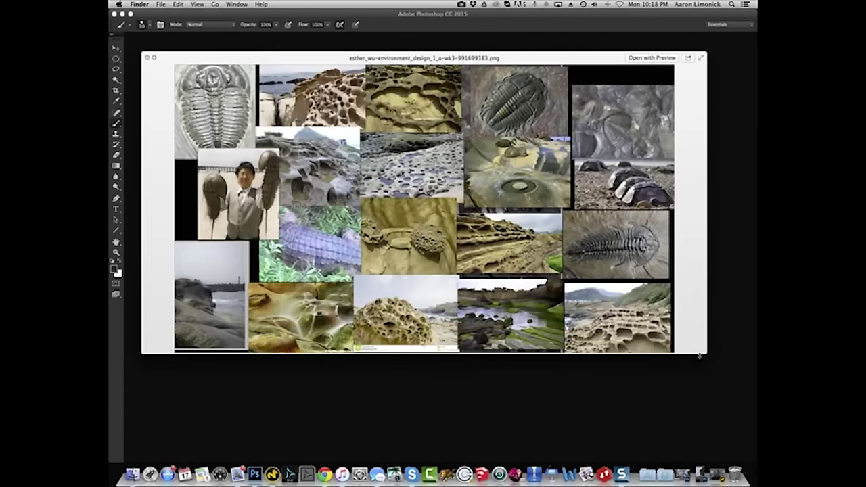
key("Left")
key("Left")
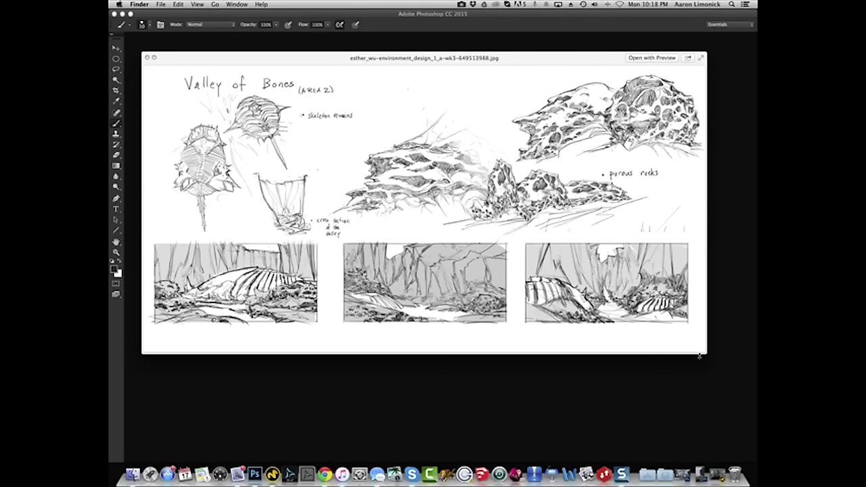
key("Left")
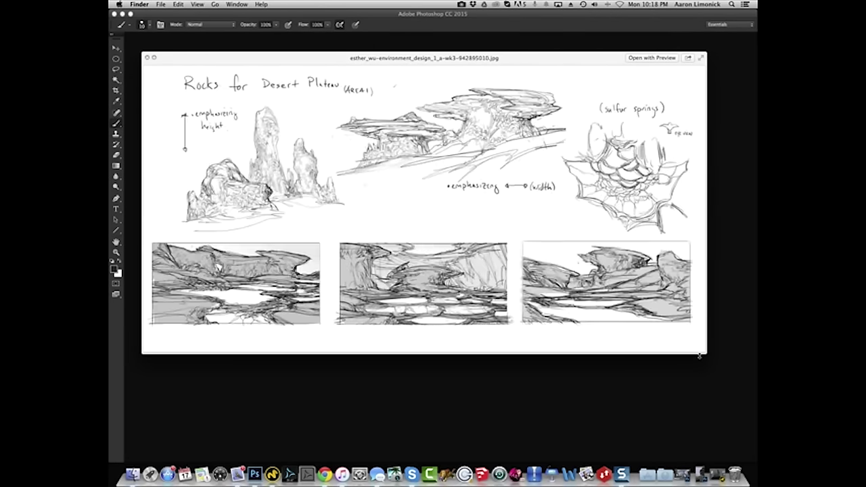
key("Right")
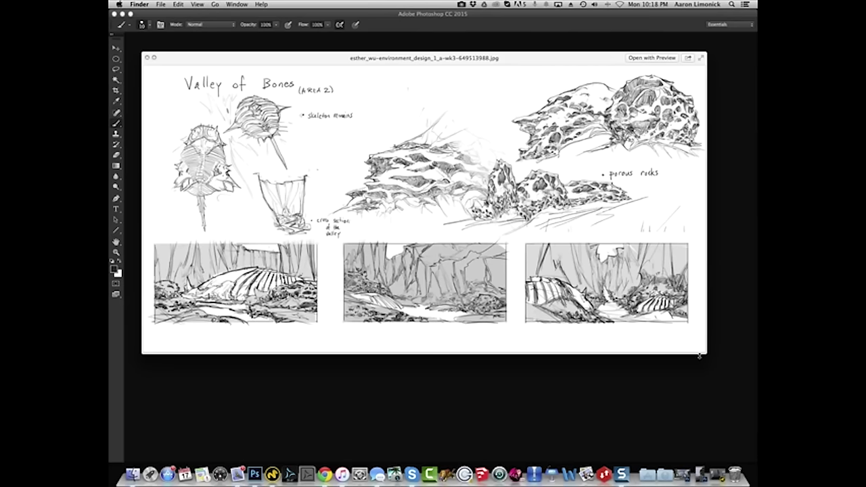
key("Down")
key("Down")
key("Up")
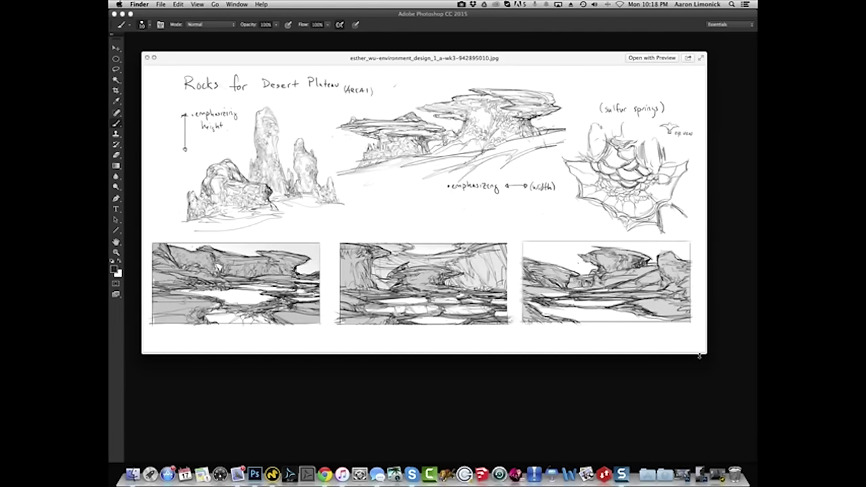
key("Up")
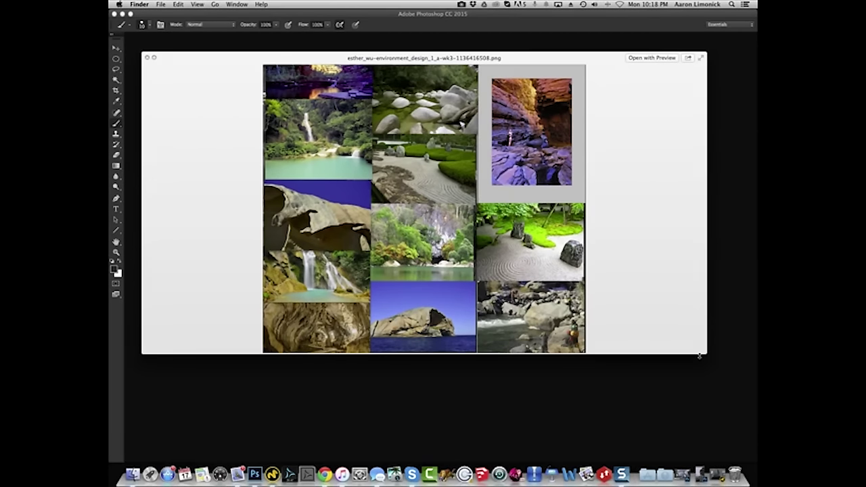
key("Up")
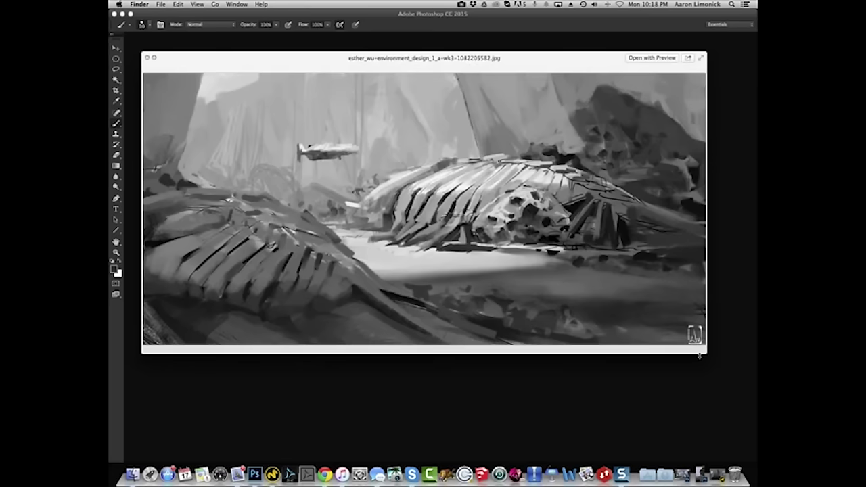
- Compare the fossil and porous rock reference board, the cave painting, and the Valley of Bones and Desert Plateau sketches
key("Down")
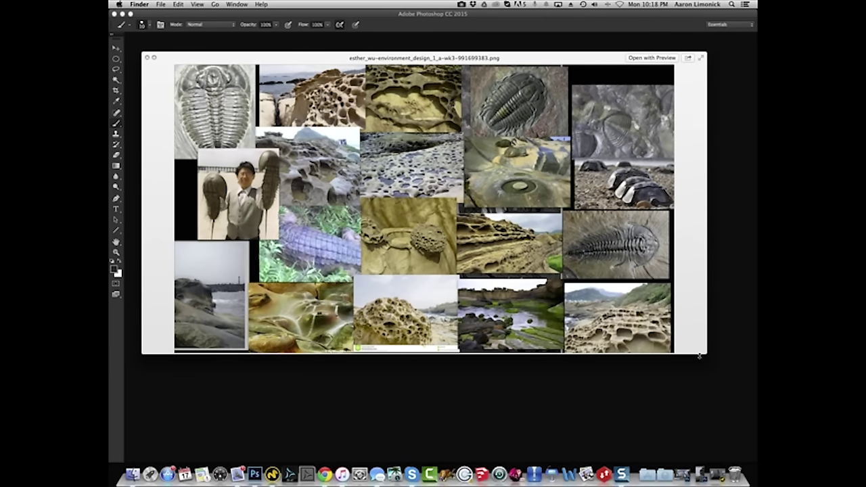
key("Down")
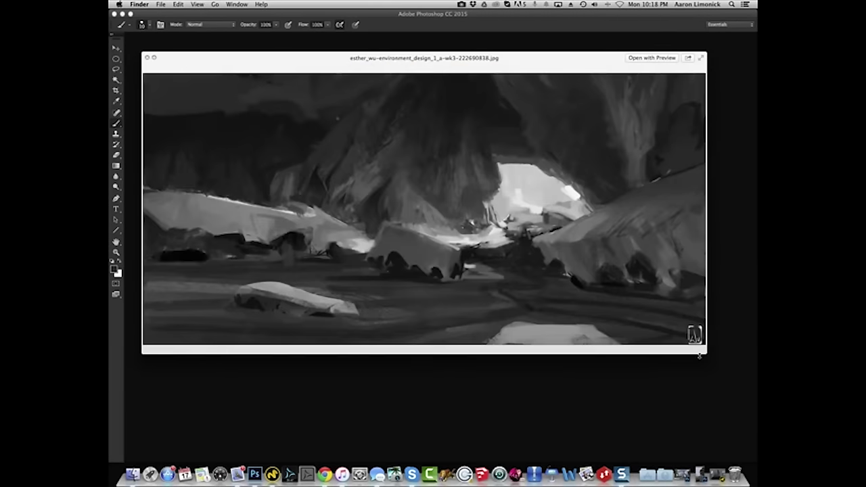
key("Down")
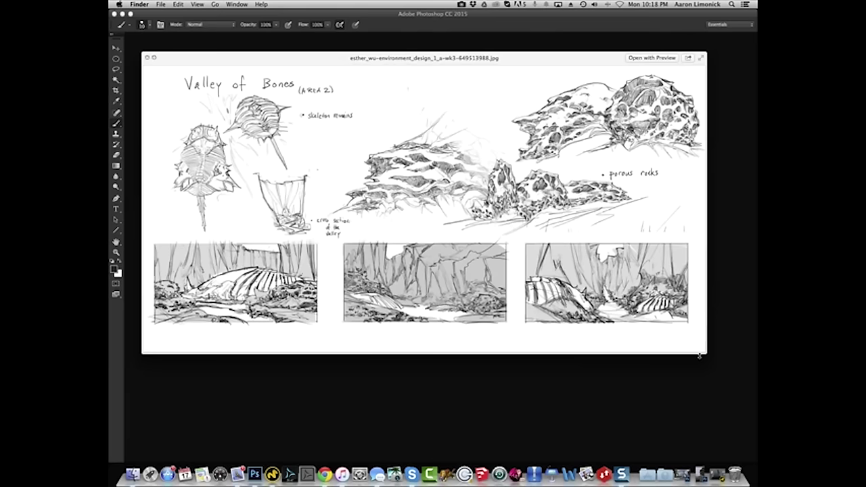
key("Down")
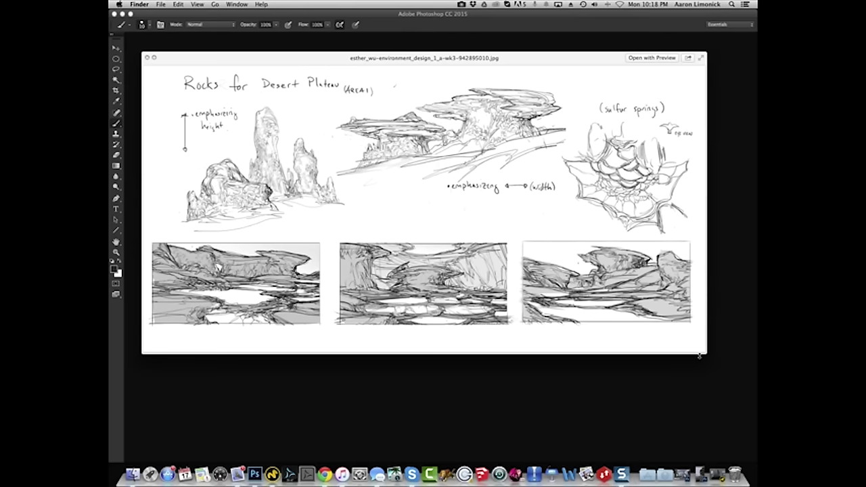
key("Up")
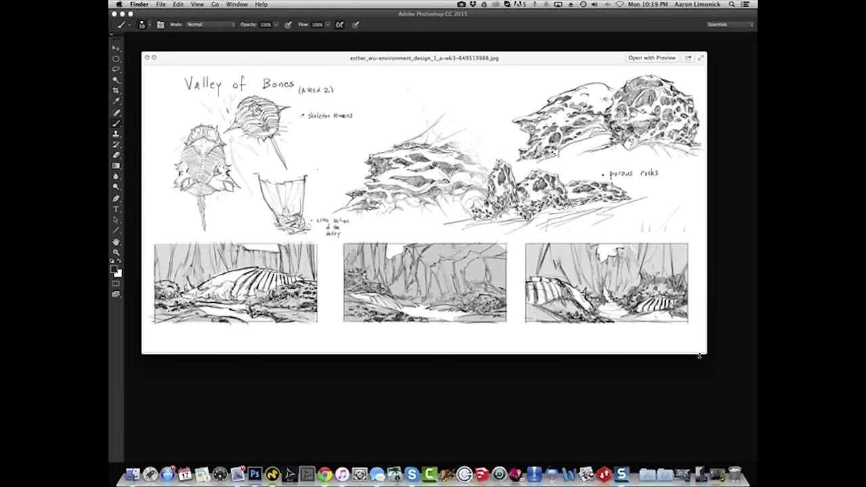
key("Down")
key("Up")
key("Down")
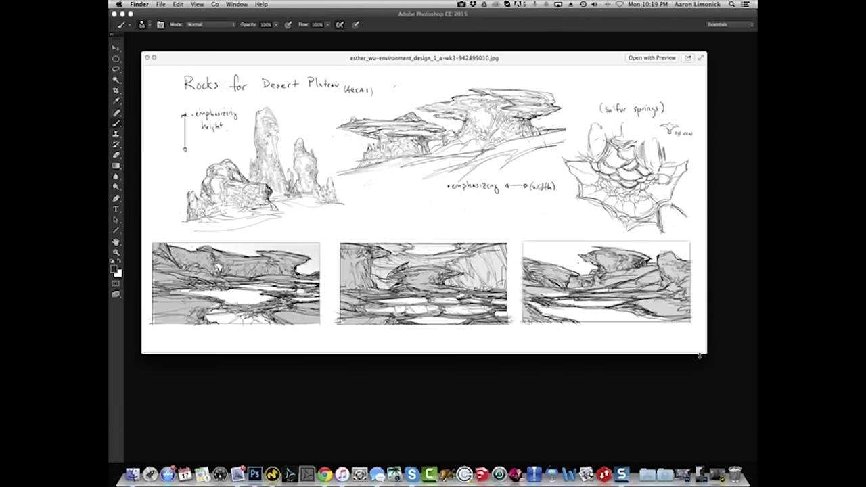
key("Up")
key("Up")
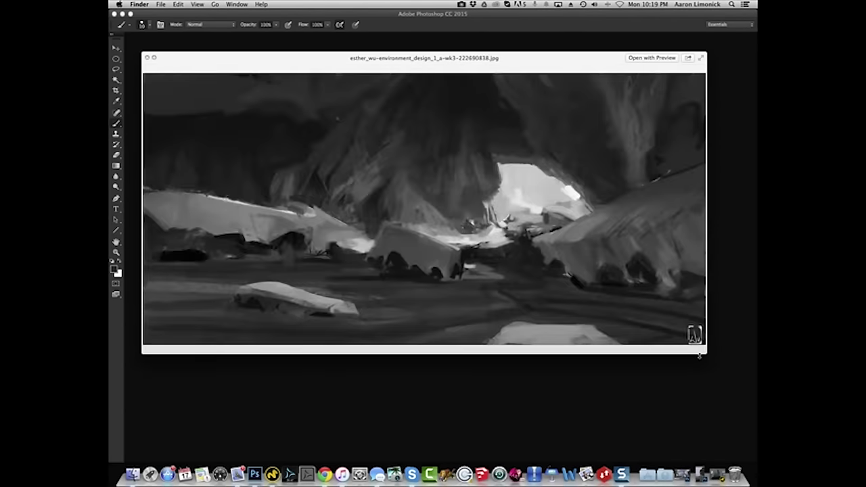
key("Down")
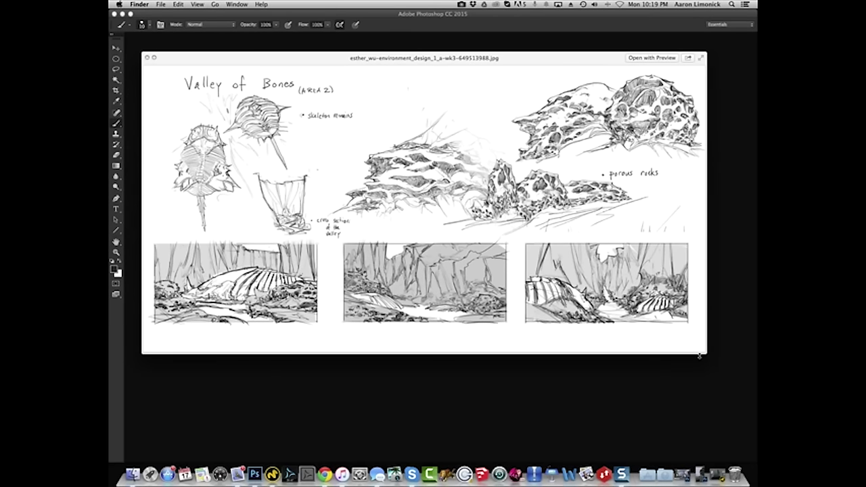
key("Up")
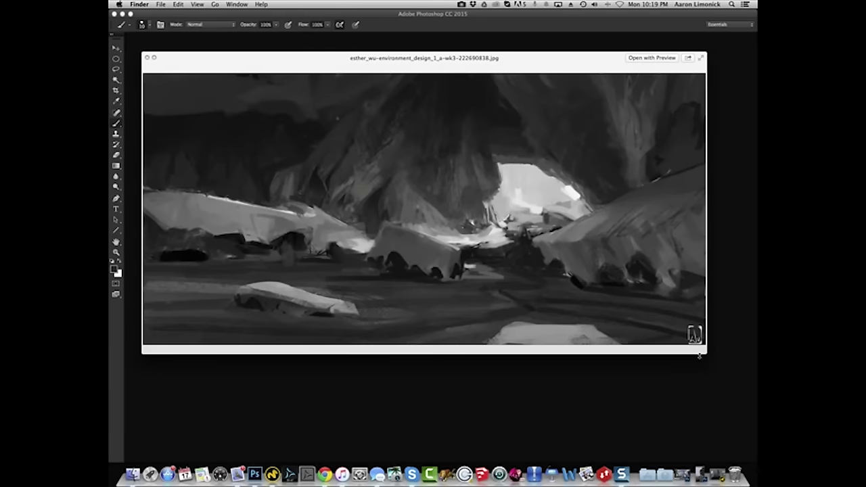
key("space")
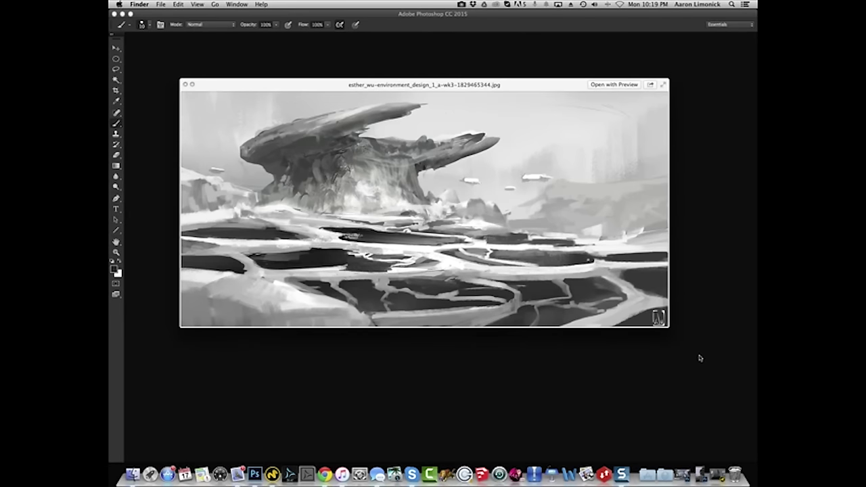
- Find the desert plateau painting among the previews, bring it up in Photoshop, and show it full screen with the panels hidden
key("Up")
key("Up")
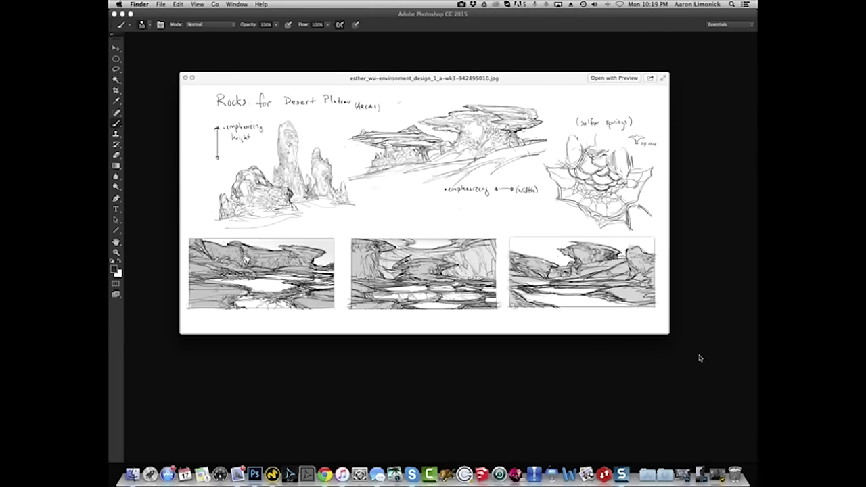
key("Up")
key("Up")
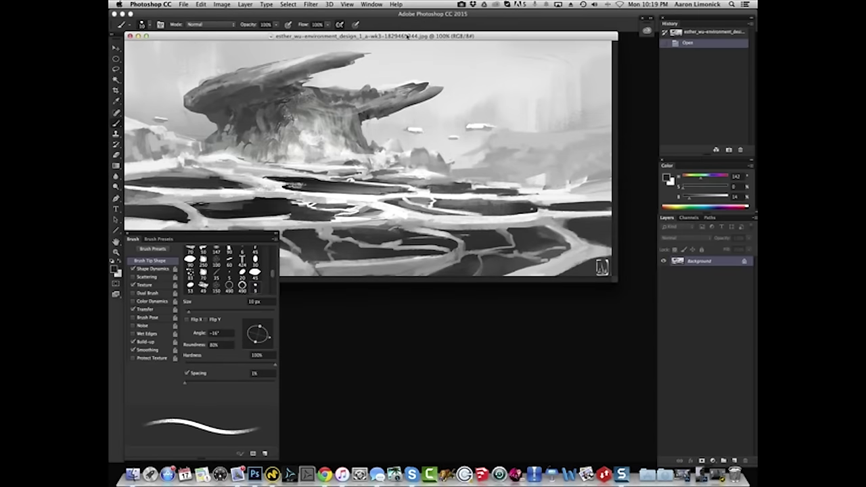
left_click_drag(407, 37, 469, 114)
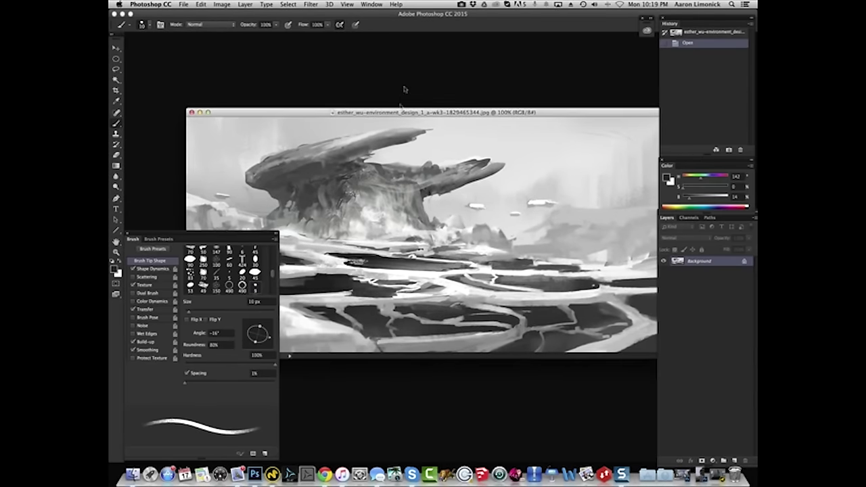
left_click_drag(395, 110, 387, 76)
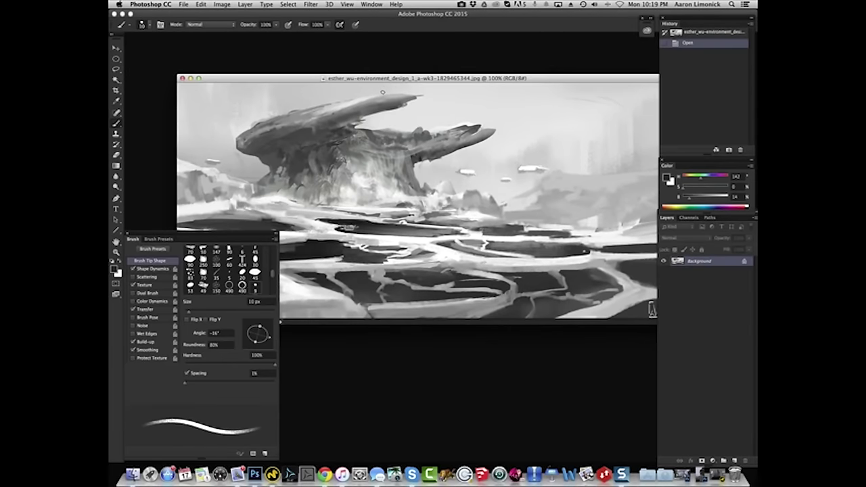
key("f")
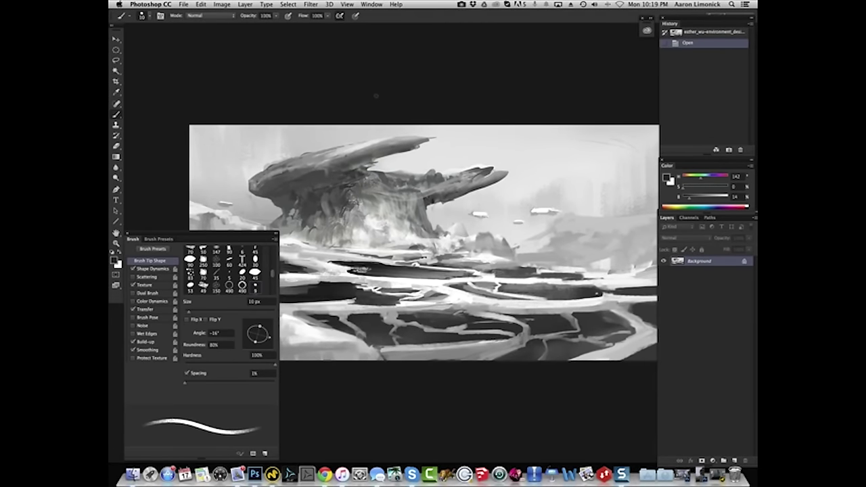
key("f")
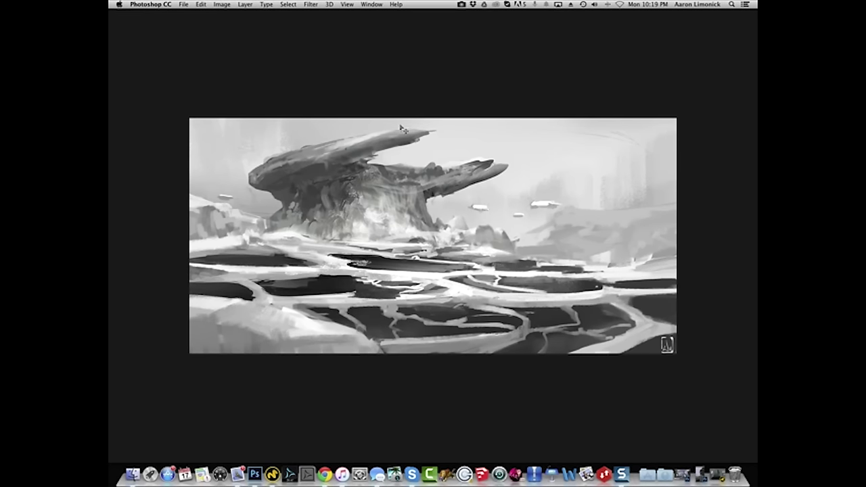
- Fade the copied painting layer with Levels by strongly raising the output black level, leaving the panels hidden
key("super+l")
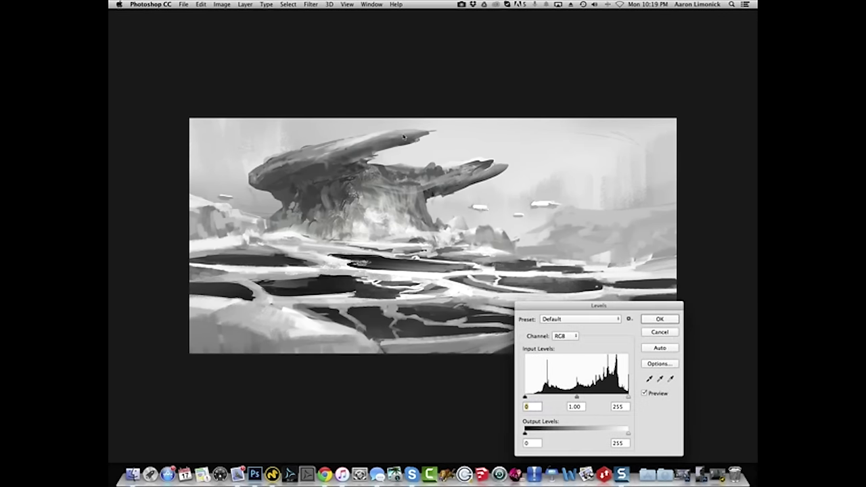
left_click_drag(525, 434, 619, 437)
left_click(660, 319)
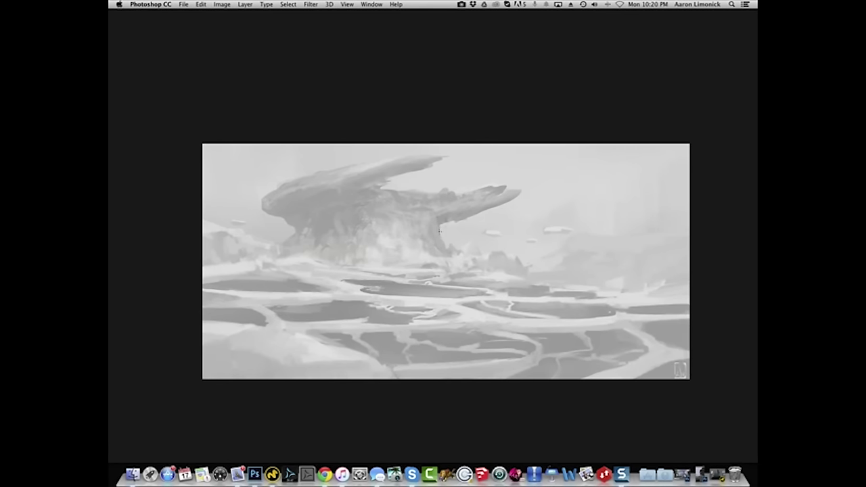
key("Tab")
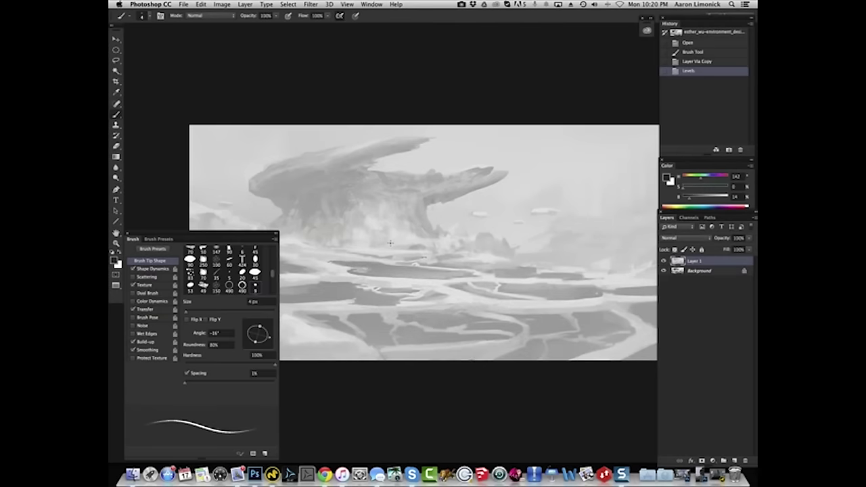
left_click(407, 377, "alt")
key("Tab")
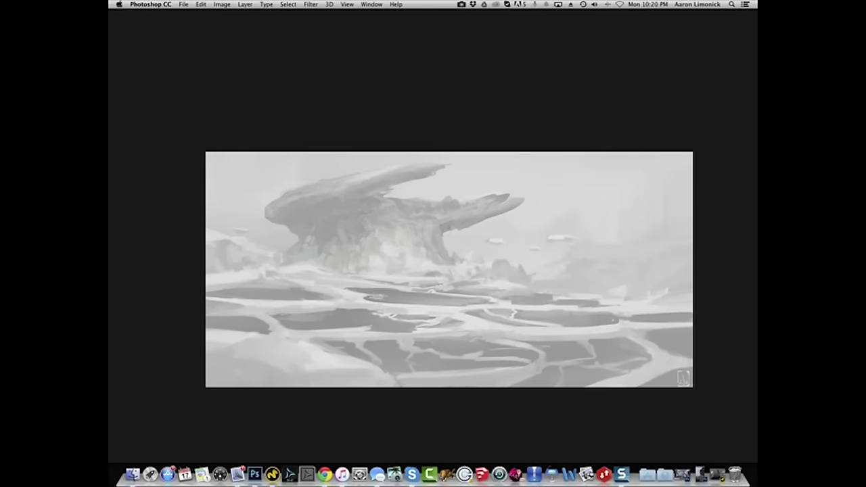
- Sketch trial strokes outlining the pool in the middle distance and clear them
key("super+Tab")
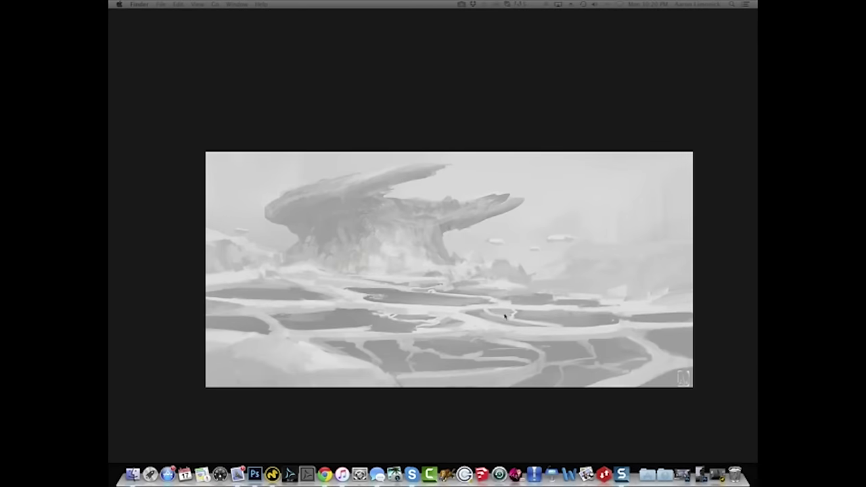
left_click(507, 315)
mouse_move(596, 312)
left_mouse_down()
mouse_move(447, 310)
mouse_move(515, 325)
mouse_move(615, 318)
left_mouse_up()
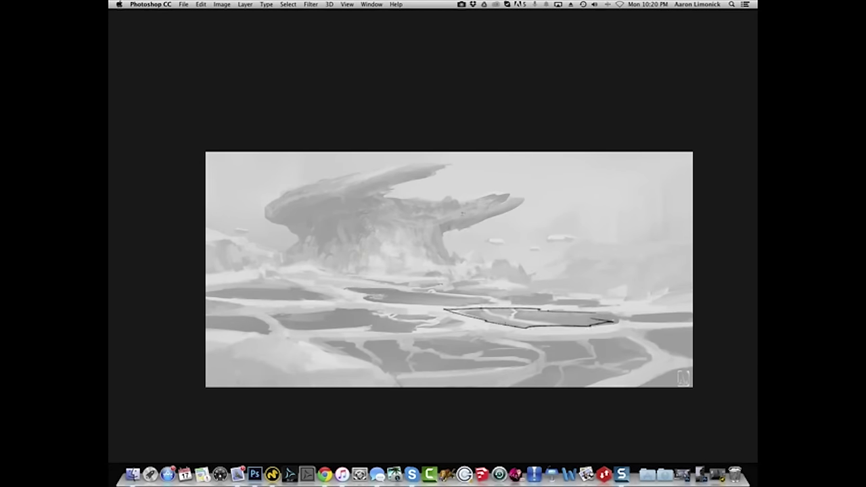
key("super+d")
mouse_move(414, 273)
left_mouse_down()
mouse_move(356, 282)
mouse_move(365, 253)
mouse_move(408, 313)
left_mouse_up()
key("super+d")
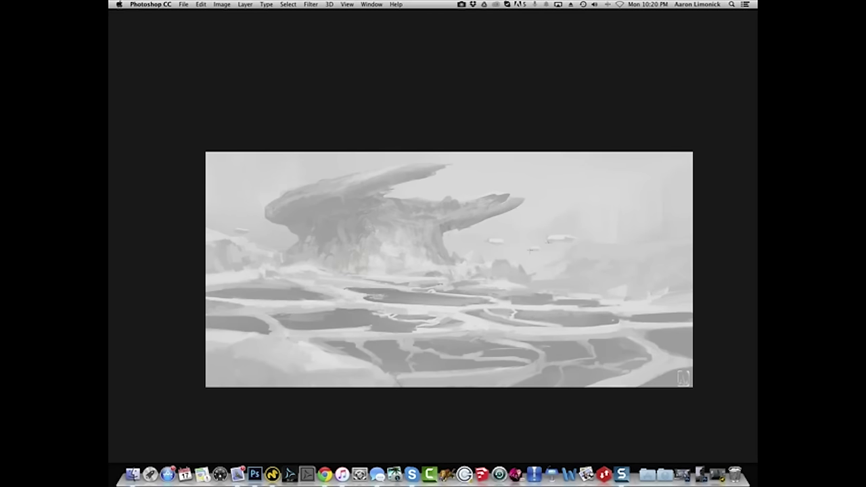
- Outline the central pool below the rock formation, and try rounded ellipses around the surrounding pools before undoing only those ellipses
mouse_move(499, 294)
left_mouse_down()
mouse_move(356, 295)
mouse_move(470, 312)
mouse_move(538, 302)
mouse_move(432, 292)
mouse_move(535, 301)
mouse_move(478, 312)
mouse_move(602, 311)
mouse_move(575, 304)
mouse_move(484, 353)
mouse_move(609, 334)
mouse_move(520, 356)
mouse_move(283, 329)
left_mouse_up()
left_click_drag(392, 329, 290, 321)
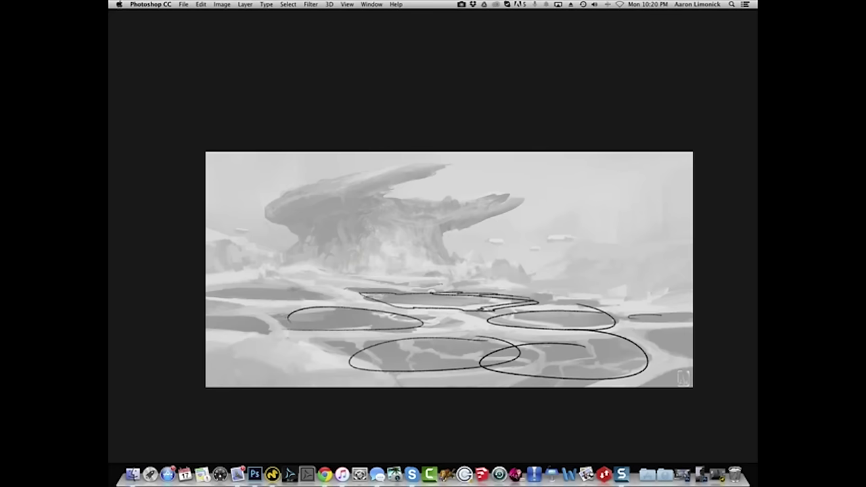
left_click_drag(222, 287, 228, 283)
key("super+z")
key("super+alt+z")
key("super+alt+z")
key("super+alt+z")
key("super+alt+z")
key("super+alt+z")
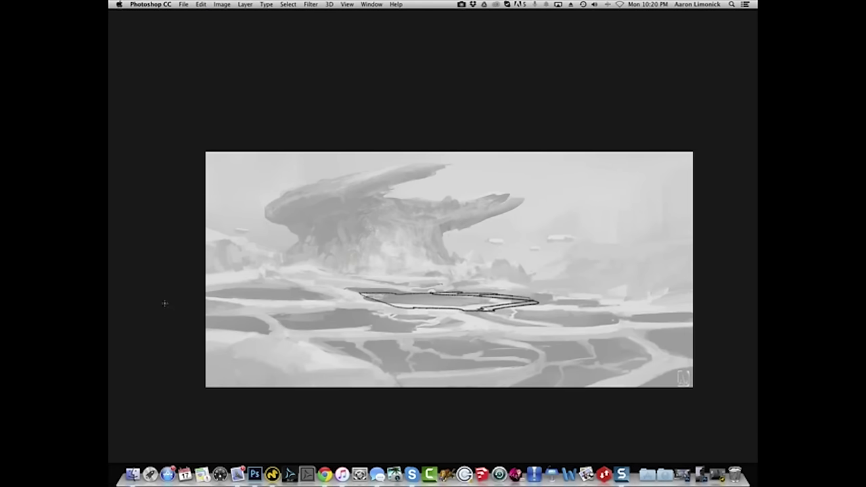
- Reinforce the central pool's pointed outline, and add a smaller angular pool beside it with several tiny puddles in front
mouse_move(569, 306)
left_mouse_down()
mouse_move(518, 310)
mouse_move(545, 319)
mouse_move(596, 312)
mouse_move(489, 311)
left_mouse_up()
left_click_drag(539, 303, 352, 291)
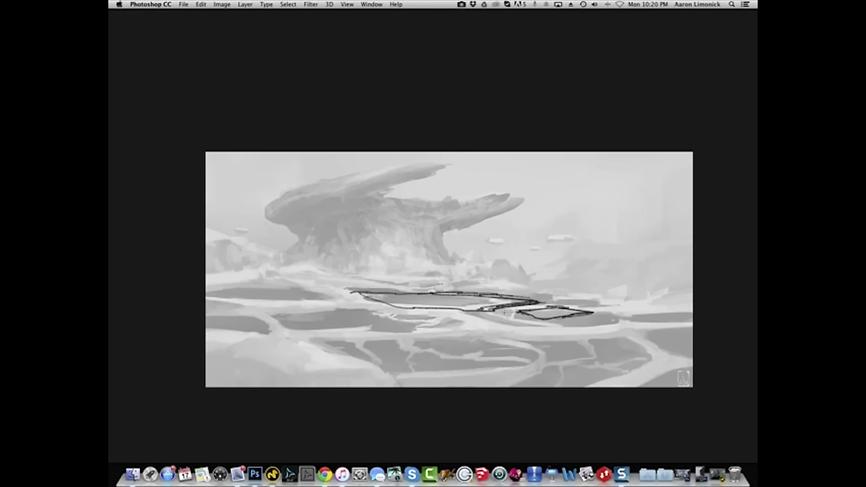
mouse_move(507, 312)
left_mouse_down()
mouse_move(477, 314)
mouse_move(520, 317)
mouse_move(443, 313)
left_mouse_up()
left_click(503, 328)
- Try several sweeping guide curves from the foreground toward the rock formation, undoing each attempt
mouse_move(545, 339)
left_mouse_down()
mouse_move(448, 342)
mouse_move(302, 386)
left_mouse_up()
key("super+z")
mouse_move(519, 391)
left_mouse_down()
mouse_move(553, 363)
mouse_move(366, 318)
mouse_move(356, 283)
mouse_move(252, 317)
mouse_move(298, 388)
left_mouse_up()
key("super+z")
key("super+z")
mouse_move(548, 387)
left_mouse_down()
mouse_move(447, 353)
mouse_move(374, 276)
left_mouse_up()
mouse_move(382, 269)
left_mouse_down()
mouse_move(322, 272)
mouse_move(296, 373)
left_mouse_up()
key("super+alt+z")
key("super+alt+z")
left_click_drag(449, 396, 387, 261)
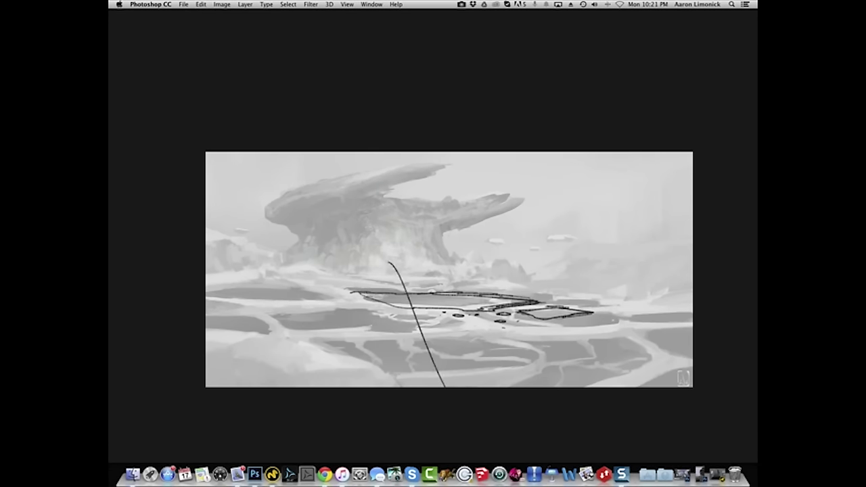
key("super+alt+z")
- Draw a large S-shaped guide curve from the foreground edge past the pools and up around the rock formation
mouse_move(517, 393)
left_mouse_down()
mouse_move(599, 360)
mouse_move(556, 296)
left_mouse_up()
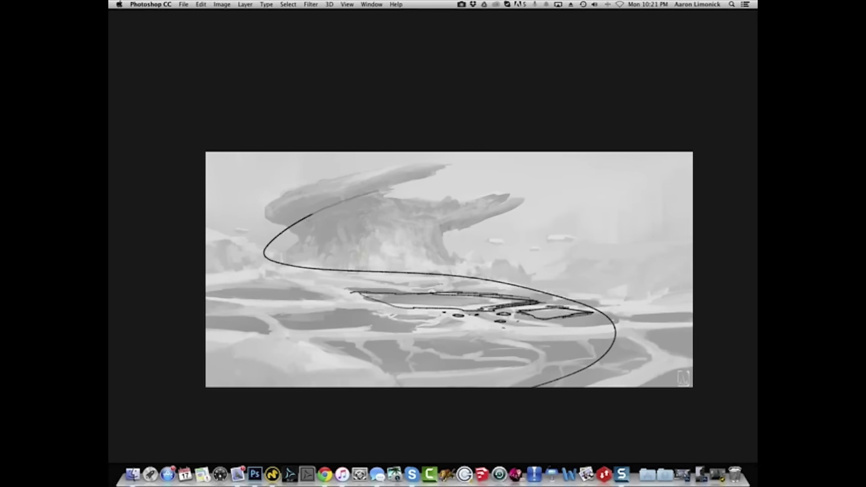
- Try extending the S-shaped guide curve past the rock's upper slab and redrawing it tighter from the foreground, undoing the attempts
left_click_drag(380, 191, 502, 176)
left_click_drag(425, 182, 403, 207)
key("super+z")
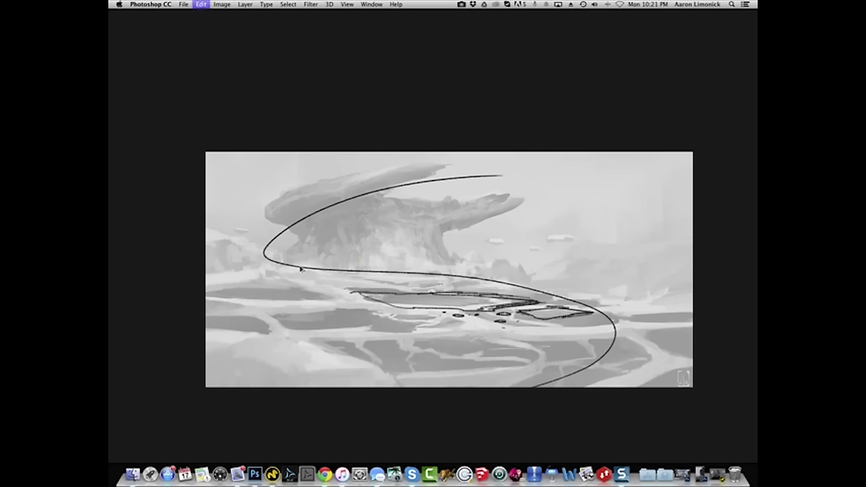
key("alt+super+z")
mouse_move(463, 395)
left_mouse_down()
mouse_move(572, 312)
mouse_move(274, 244)
mouse_move(467, 162)
left_mouse_up()
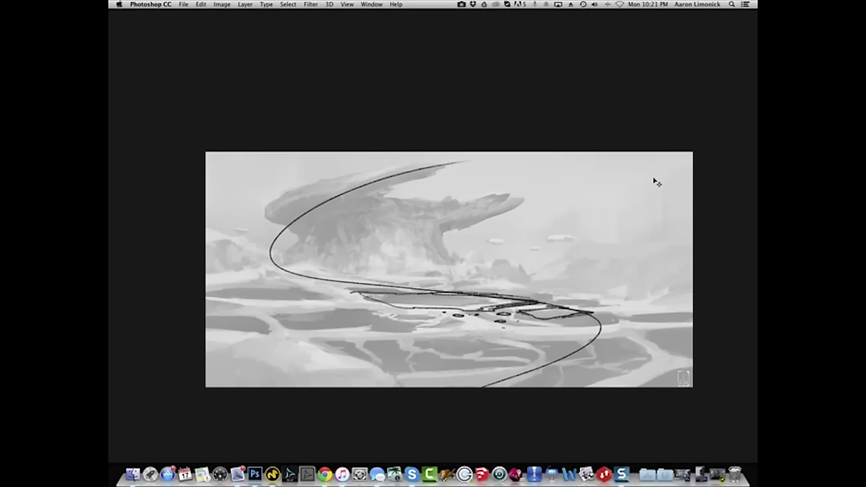
key("super+z")
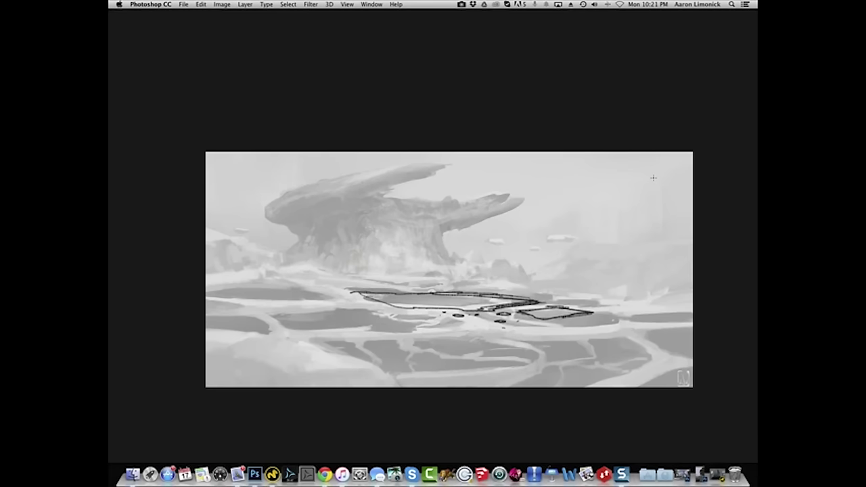
- Try a single wide sweep and straighter guide lines from the foreground toward the rock formation, undoing each one
mouse_move(593, 389)
left_mouse_down()
mouse_move(387, 345)
mouse_move(451, 172)
left_mouse_up()
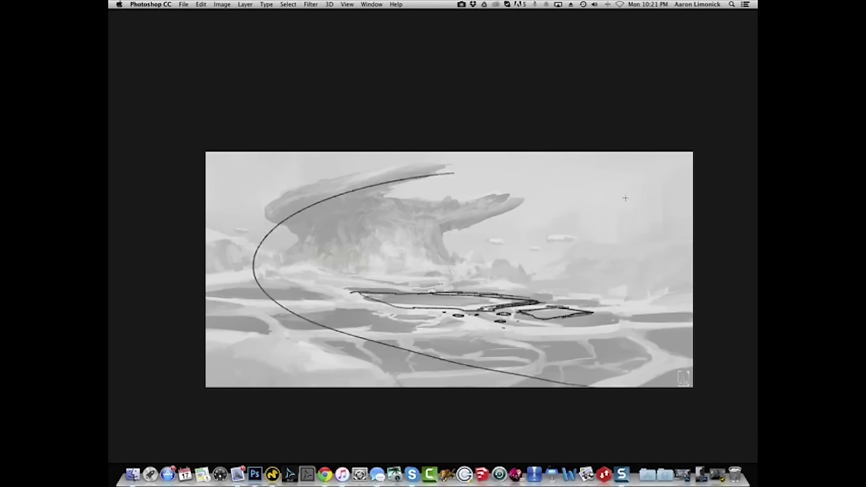
key("super+z")
mouse_move(415, 399)
left_mouse_down()
mouse_move(415, 281)
mouse_move(631, 397)
left_mouse_up()
key("super+z")
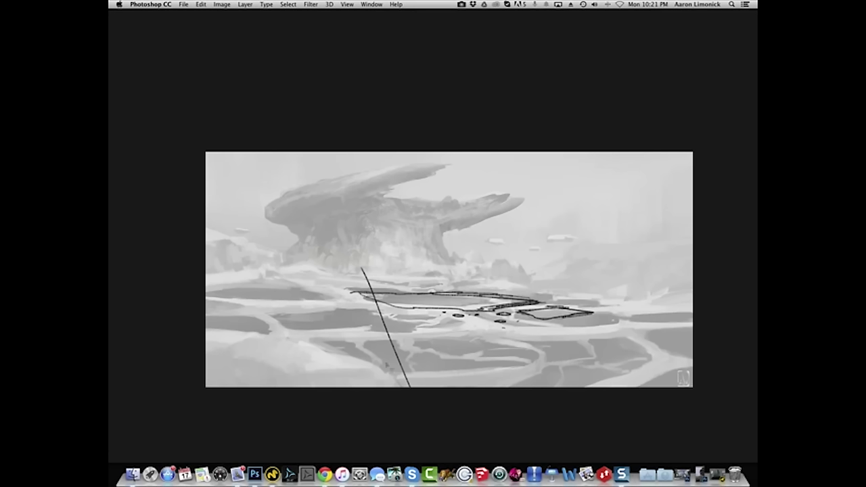
key("super+z")
key("super+z")
key("super+alt+z")
- Add tiny puddles between the central pool and the rock, and dot small pits up the rock's lower left base
left_click_drag(371, 284, 387, 276)
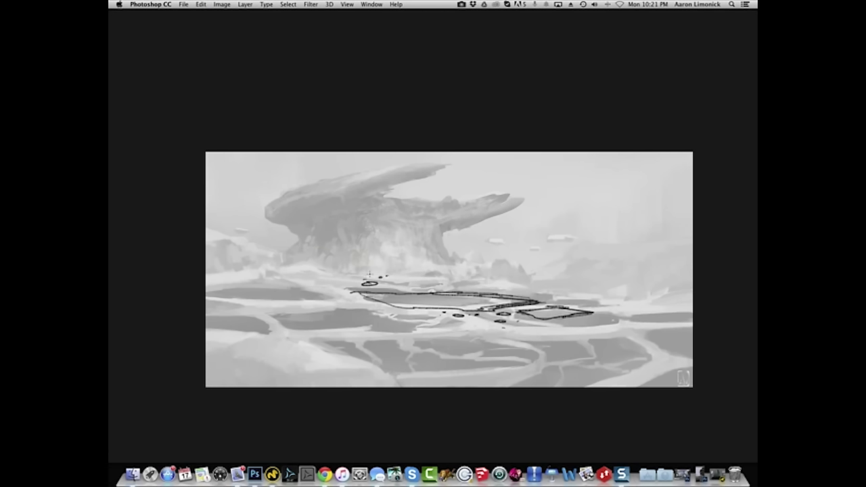
left_click_drag(333, 268, 322, 273)
mouse_move(335, 262)
left_mouse_down()
mouse_move(337, 252)
mouse_move(330, 271)
mouse_move(305, 264)
left_mouse_up()
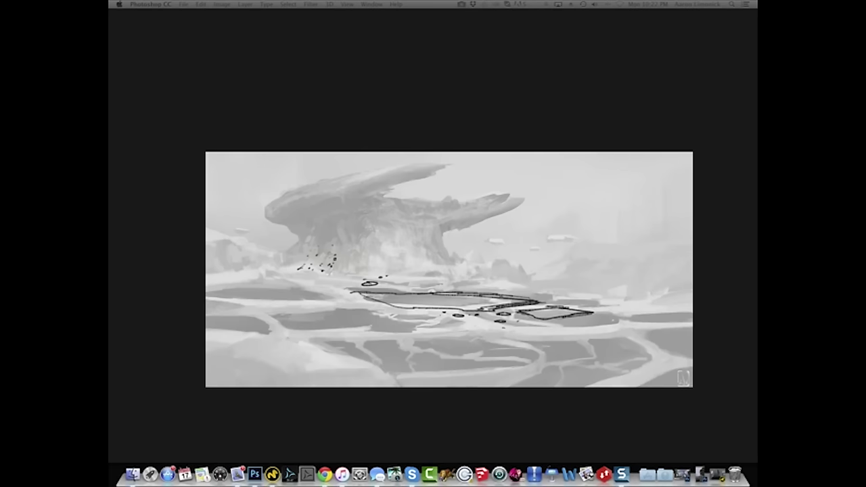
- Place the reference sketch sheet over the painting, copy a lassoed porous rock onto its own layer, and hide the sheet
mouse_move(172, 259)
left_mouse_down()
mouse_move(596, 191)
mouse_move(516, 218)
left_mouse_up()
left_click_drag(524, 287, 463, 283)
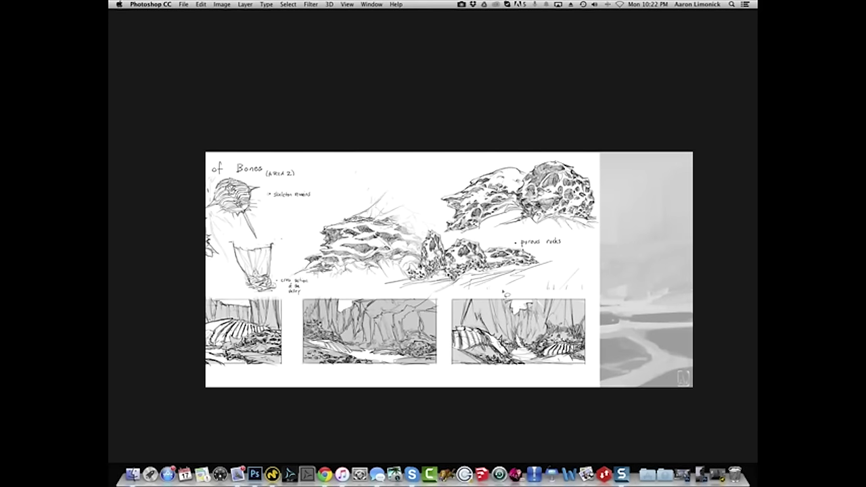
mouse_move(493, 164)
left_mouse_down()
mouse_move(525, 200)
mouse_move(499, 162)
left_mouse_up()
key("Tab")
left_click(664, 261)
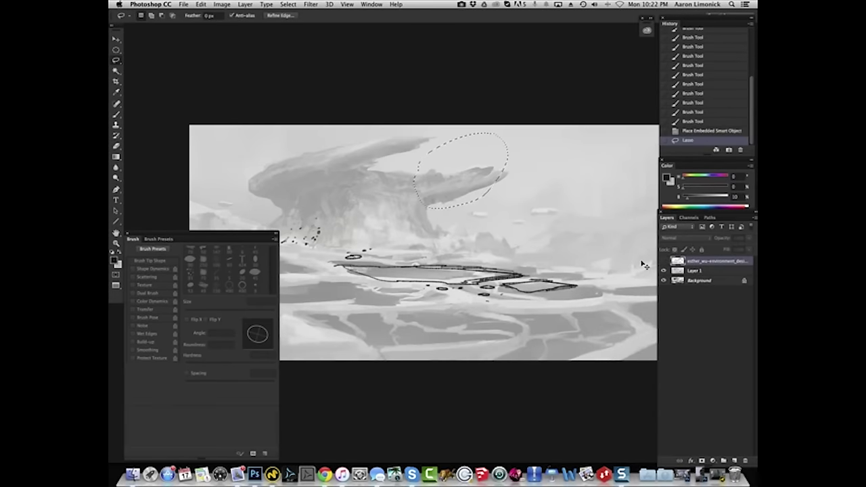
key("ctrl+v")
- Set the pasted porous rock layer to Multiply and move it over the rock formation's lower left base
scroll(646, 265, "up", 3)
scroll(646, 266, "left", 3)
left_click(677, 239)
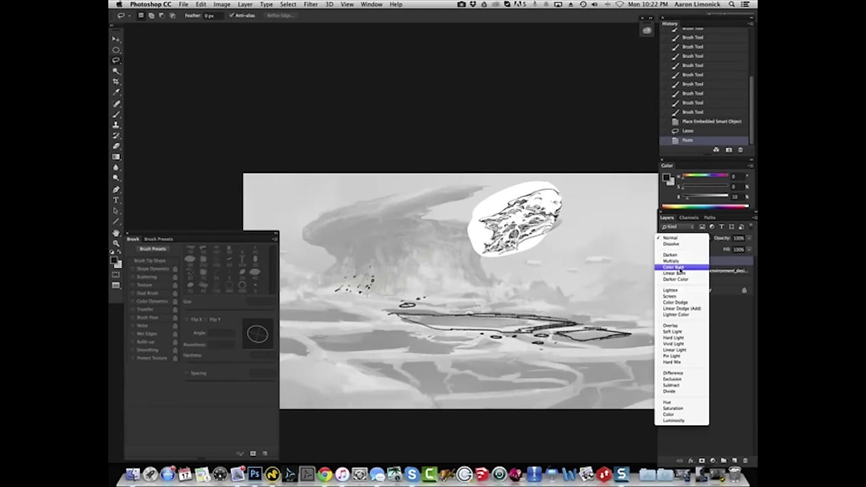
left_click(677, 263)
left_click_drag(501, 223, 362, 267)
- Lighten the pasted rock texture with Levels, raising the output black level to 100
key("ctrl+l")
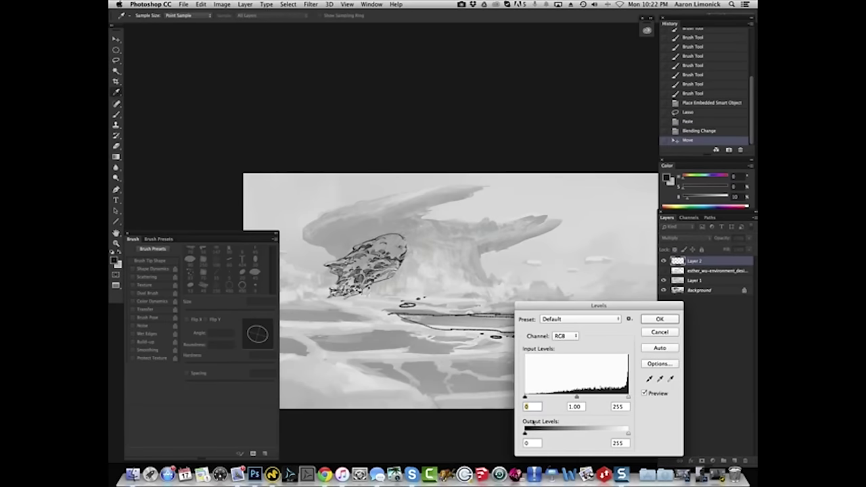
left_click_drag(525, 433, 570, 432)
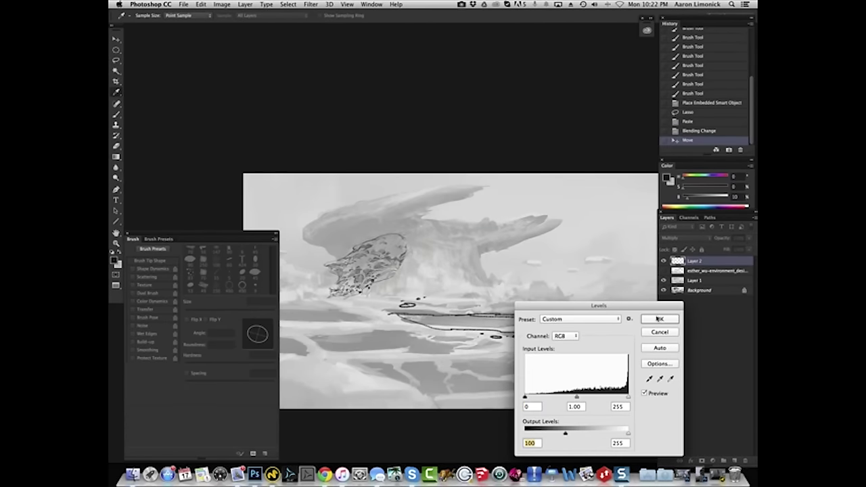
left_click(659, 319)
- Scale the pasted rock texture down and fit it against the left foot of the rock formation
key("ctrl+t")
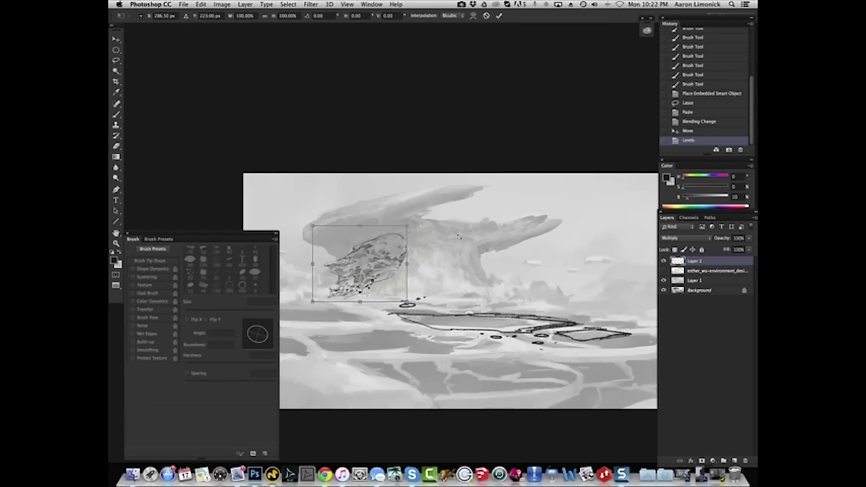
left_click_drag(462, 241, 475, 254)
left_click_drag(412, 237, 363, 277)
key("Return")
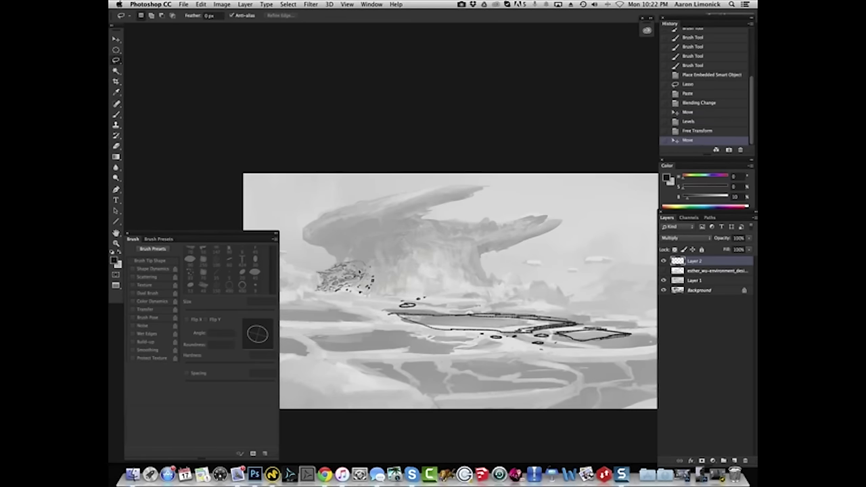
- Erase the excess edges of the pasted rock texture with a soft 25 px eraser
key("e")
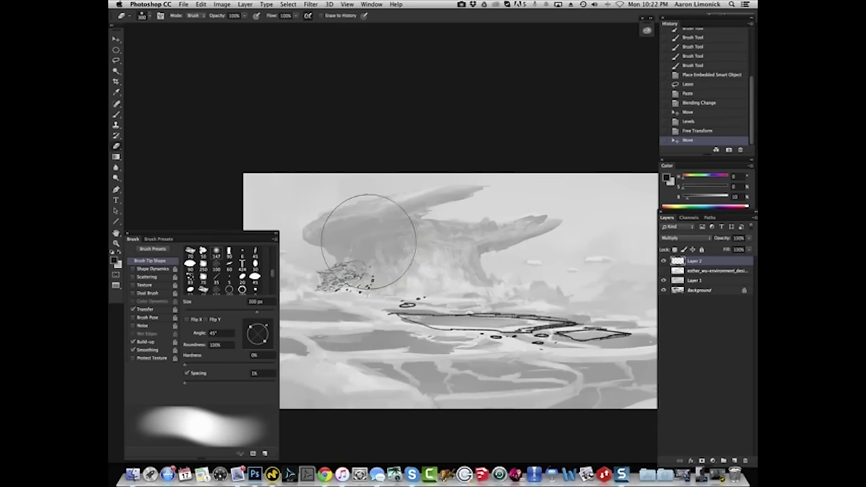
key("bracketleft")
key("bracketleft")
key("bracketleft")
key("bracketleft")
key("bracketleft")
key("bracketleft")
key("bracketleft")
key("bracketleft")
key("bracketleft")
key("bracketleft")
key("bracketleft")
key("bracketleft")
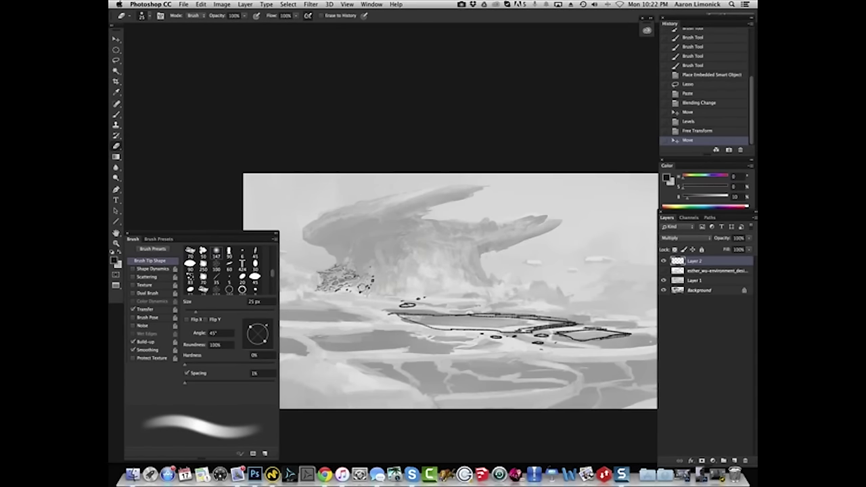
mouse_move(361, 254)
left_mouse_down()
mouse_move(370, 265)
mouse_move(335, 294)
mouse_move(352, 291)
left_mouse_up()
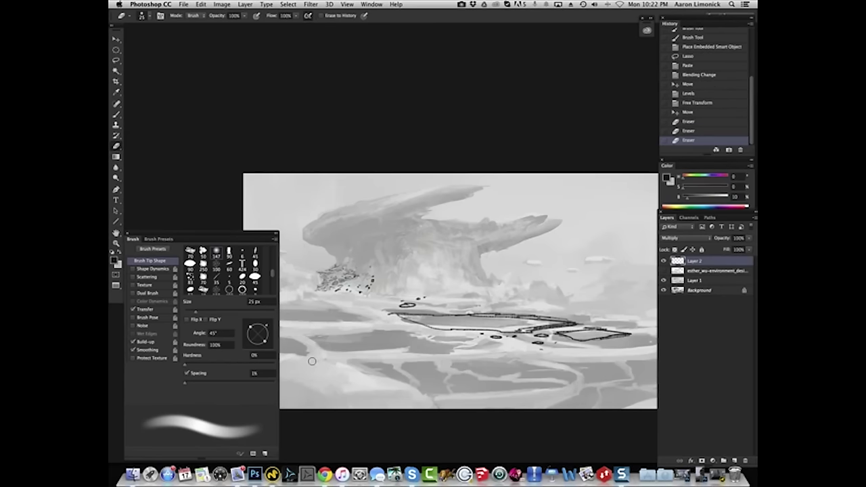
- Brush dark pits and jagged contour strokes with a 4 px brush along the rock base's left edge
key("b")
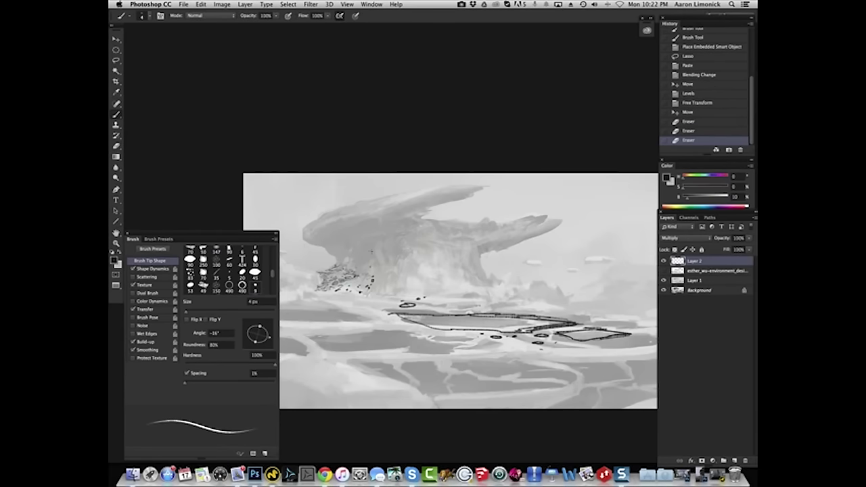
mouse_move(473, 281)
left_mouse_down()
mouse_move(328, 298)
mouse_move(362, 247)
left_mouse_up()
key("super+z")
left_click_drag(337, 284, 342, 287)
mouse_move(338, 284)
left_mouse_down()
mouse_move(347, 286)
mouse_move(336, 266)
left_mouse_up()
mouse_move(335, 261)
left_mouse_down()
mouse_move(352, 244)
mouse_move(306, 297)
left_mouse_up()
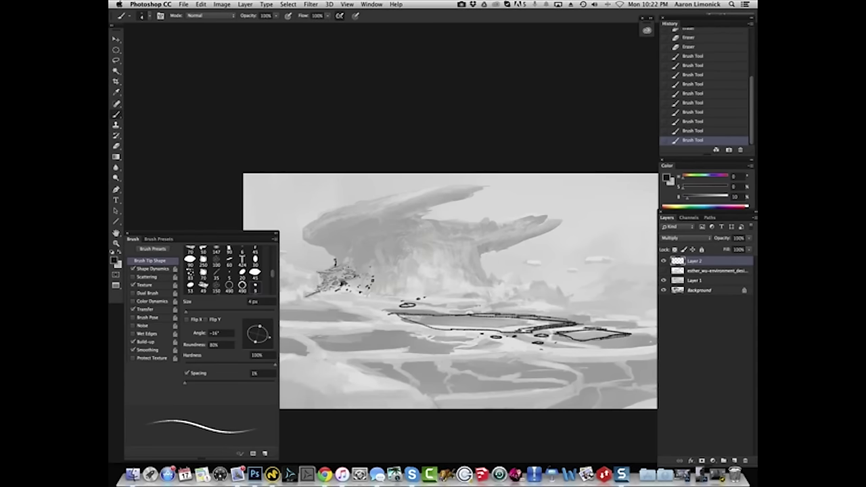
- Scatter more small pits across the rock base beside the pasted texture, finishing with a 4 px brush
key("bracketleft")
key("bracketleft")
left_click_drag(361, 262, 362, 265)
left_click_drag(361, 263, 356, 266)
key("bracketright")
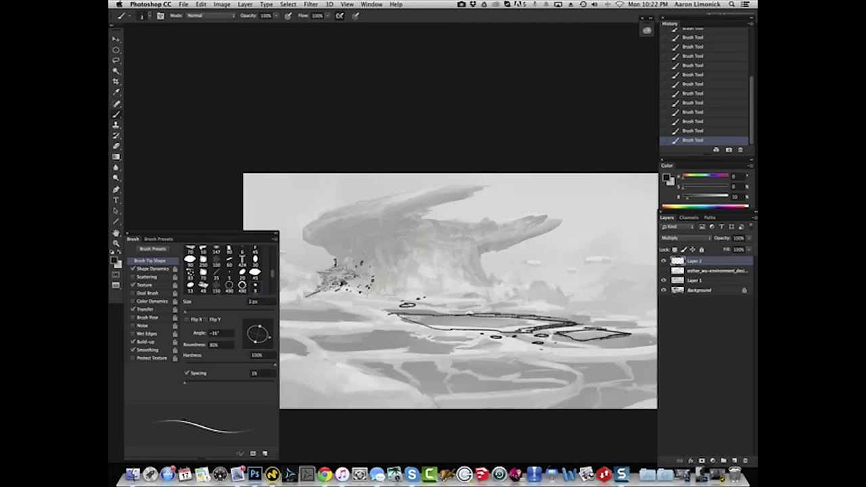
key("bracketright")
left_click_drag(366, 282, 355, 294)
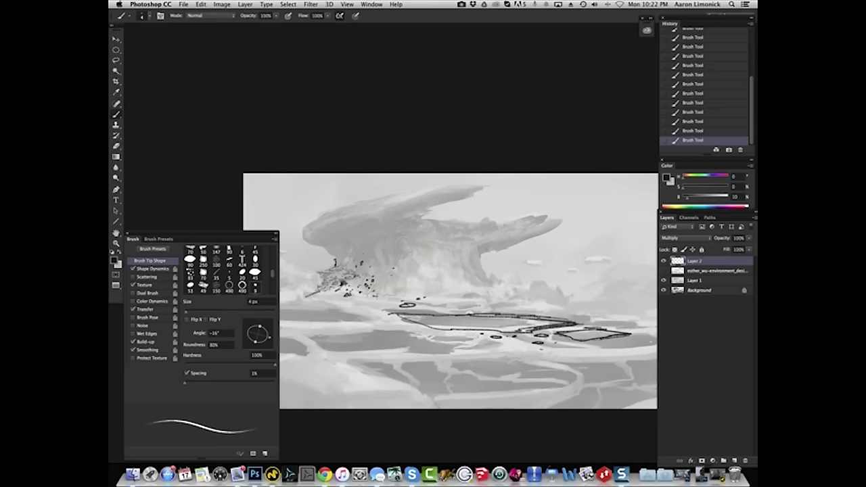
- Outline the rock's overhanging upper slab with angular lines, and add a few larger holes and cracks on the base
left_click_drag(440, 291, 428, 252)
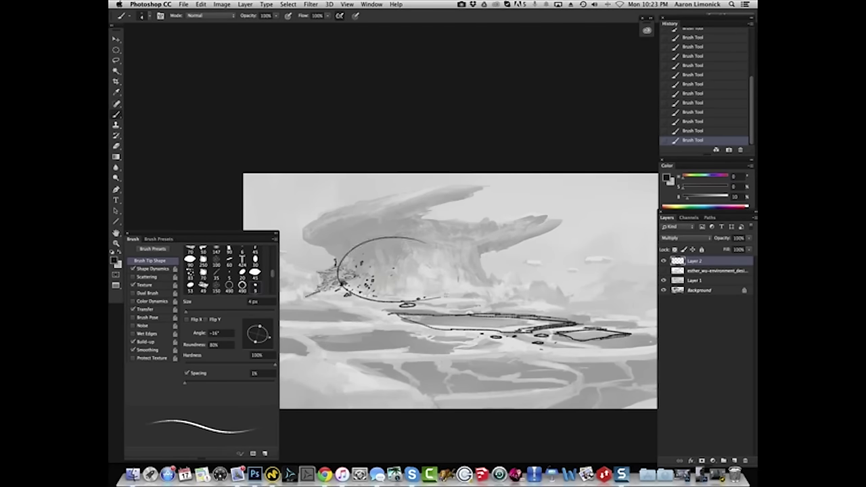
key("super+z")
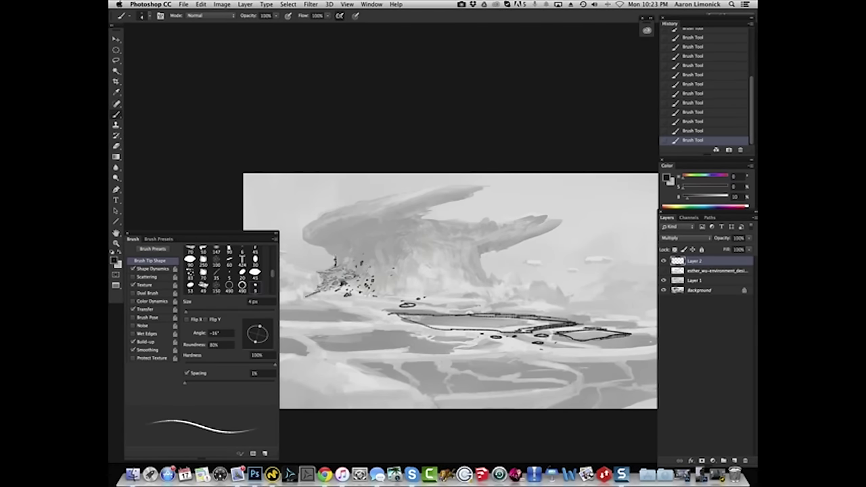
left_click_drag(334, 258, 323, 245)
left_click_drag(416, 285, 416, 294)
mouse_move(359, 275)
left_mouse_down()
mouse_move(373, 269)
mouse_move(415, 284)
left_mouse_up()
mouse_move(375, 242)
left_mouse_down()
mouse_move(411, 236)
mouse_move(414, 221)
mouse_move(476, 186)
mouse_move(402, 186)
mouse_move(330, 206)
mouse_move(301, 235)
mouse_move(330, 251)
mouse_move(373, 217)
mouse_move(453, 191)
left_mouse_up()
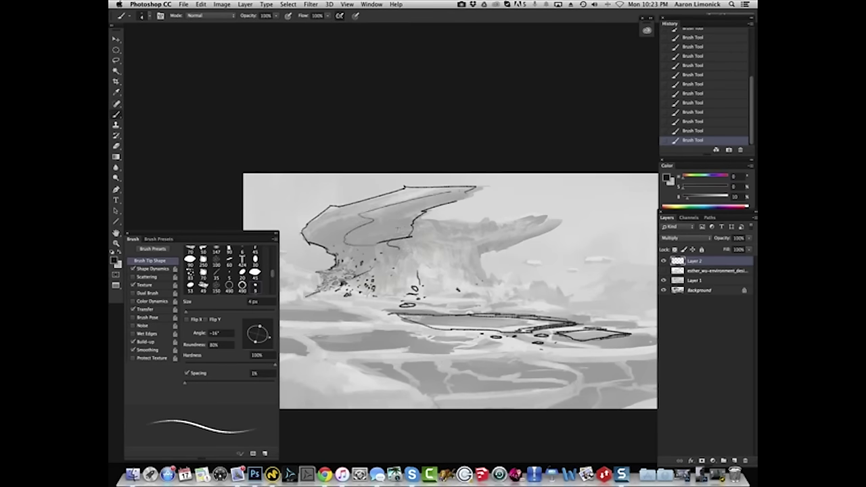
- Draw contour and plane lines across the underside of the slab, and darken its tip
mouse_move(419, 225)
left_mouse_down()
mouse_move(346, 237)
mouse_move(394, 252)
mouse_move(377, 265)
mouse_move(391, 273)
left_mouse_up()
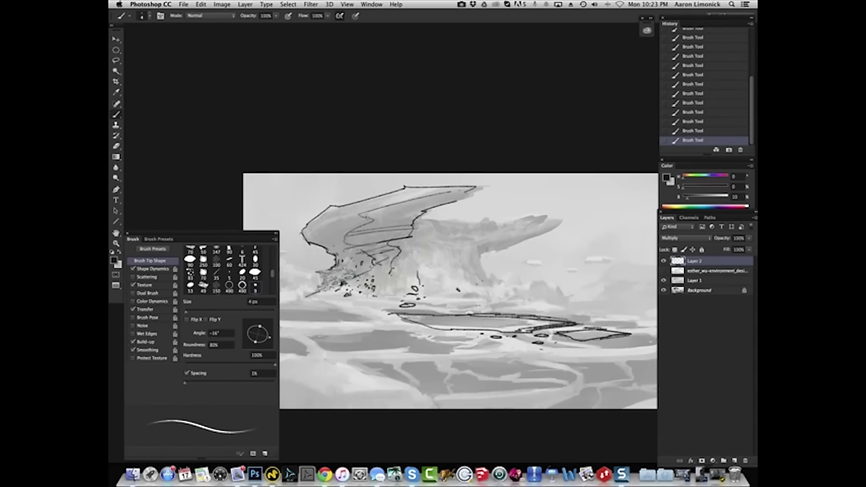
mouse_move(370, 220)
left_mouse_down()
mouse_move(416, 216)
mouse_move(477, 187)
left_mouse_up()
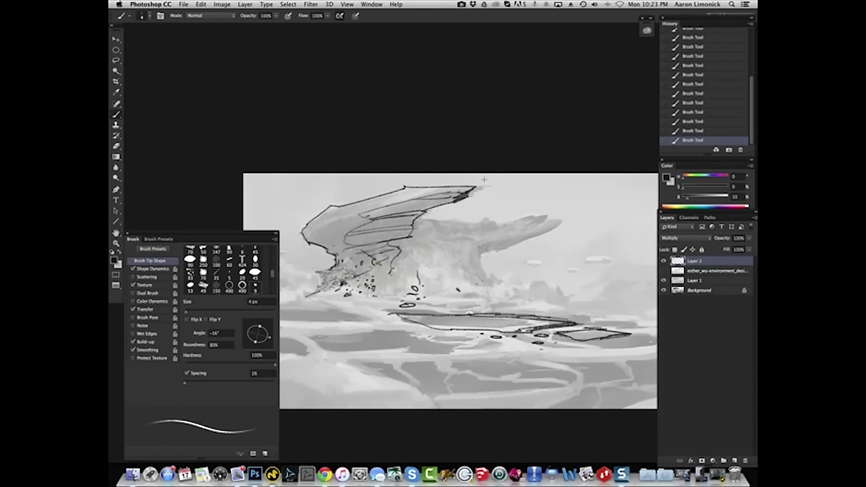
left_click_drag(340, 221, 362, 213)
mouse_move(314, 226)
left_mouse_down()
mouse_move(302, 234)
mouse_move(326, 212)
left_mouse_up()
- Nick the slab's rounded left end with the sampled background tone, and add small dark pits there
key("x")
left_click(299, 229, "alt")
key("x")
left_click_drag(319, 234, 322, 242)
- Sketch a square diagram beside the rock formation from two vertical and two horizontal lines
left_click_drag(546, 244, 547, 294)
left_click_drag(609, 225, 612, 298)
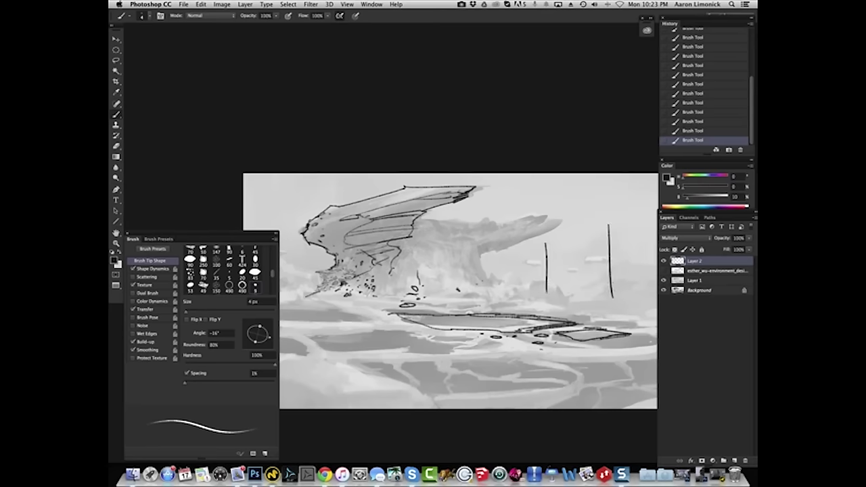
left_click_drag(540, 241, 607, 237)
left_click_drag(541, 298, 609, 297)
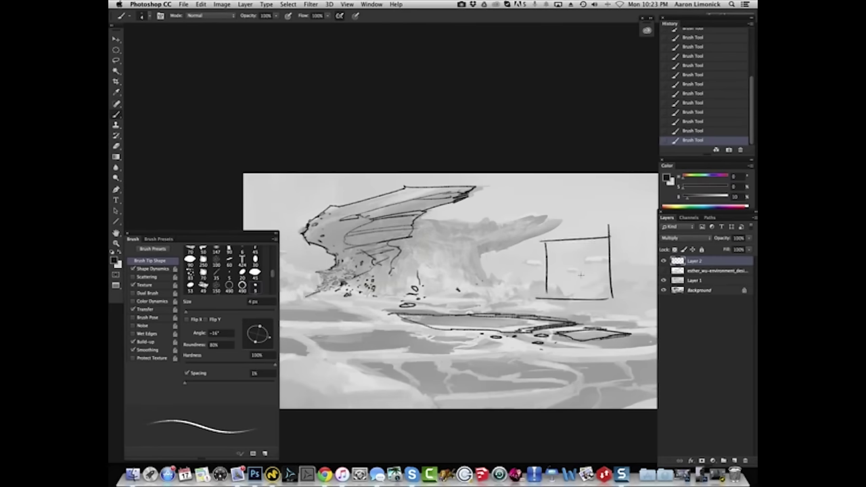
- Draw sample holes in the square, and above it a row of ellipses widening into a circle under a curved arrow
mouse_move(577, 266)
left_mouse_down()
mouse_move(570, 242)
mouse_move(586, 247)
mouse_move(589, 233)
mouse_move(588, 250)
mouse_move(597, 242)
left_mouse_up()
mouse_move(570, 238)
left_mouse_down()
mouse_move(559, 284)
mouse_move(562, 268)
mouse_move(560, 283)
mouse_move(562, 273)
mouse_move(548, 281)
mouse_move(547, 271)
left_mouse_up()
mouse_move(578, 197)
left_mouse_down()
mouse_move(579, 207)
mouse_move(563, 204)
mouse_move(564, 192)
mouse_move(608, 190)
mouse_move(552, 207)
mouse_move(604, 198)
mouse_move(602, 209)
mouse_move(609, 190)
mouse_move(542, 181)
mouse_move(549, 190)
mouse_move(566, 181)
left_mouse_up()
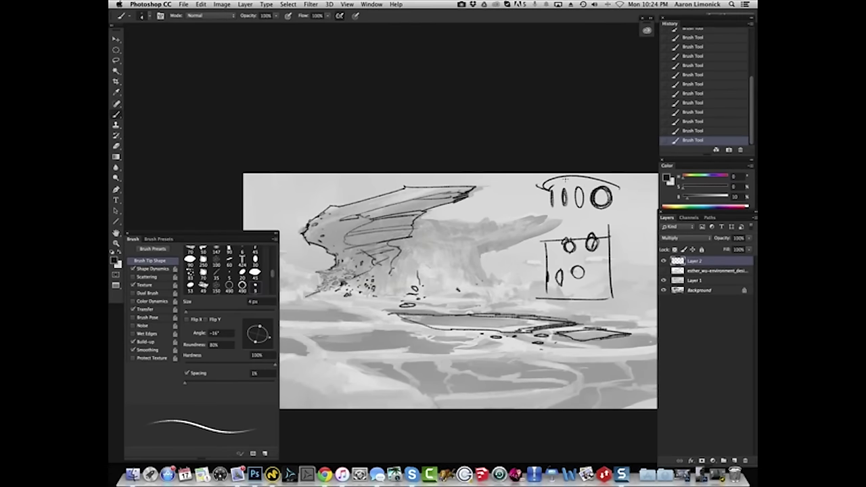
- Pack narrow foreshortened holes along the diagram's left edge, and retrace the round hole near its center
mouse_move(548, 257)
left_mouse_down()
mouse_move(547, 270)
mouse_move(555, 256)
mouse_move(547, 245)
mouse_move(554, 254)
left_mouse_up()
left_click_drag(555, 236, 549, 295)
left_click_drag(548, 244, 545, 295)
mouse_move(585, 272)
left_mouse_down()
mouse_move(582, 279)
mouse_move(590, 272)
left_mouse_up()
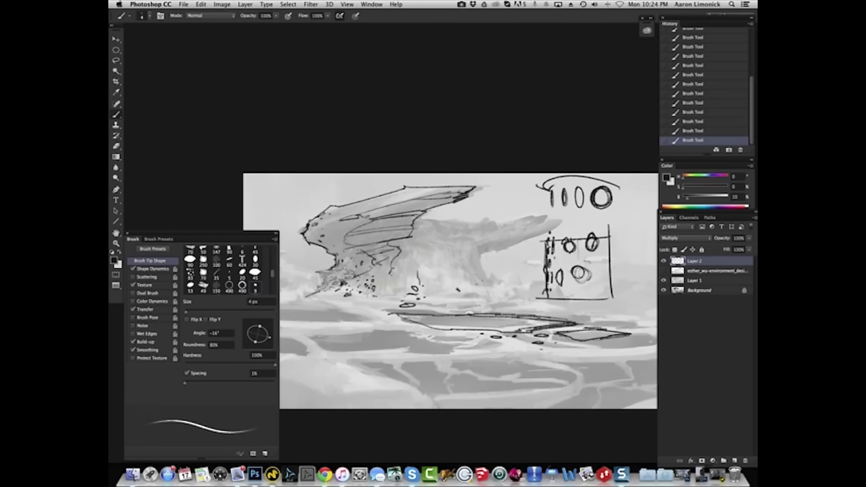
- Add a vertical center line to the diagram, reinforce the round holes, and pack narrow holes along its right edge
left_click_drag(579, 230, 579, 295)
mouse_move(581, 266)
left_mouse_down()
mouse_move(586, 272)
mouse_move(574, 271)
mouse_move(578, 265)
left_mouse_up()
mouse_move(604, 187)
left_mouse_down()
mouse_move(593, 198)
mouse_move(606, 189)
left_mouse_up()
left_click_drag(602, 263, 603, 280)
left_click_drag(602, 250, 605, 238)
mouse_move(610, 274)
left_mouse_down()
mouse_move(609, 287)
mouse_move(608, 250)
left_mouse_up()
mouse_move(606, 252)
left_mouse_down()
mouse_move(605, 240)
mouse_move(605, 250)
left_mouse_up()
left_click_drag(604, 249, 602, 260)
left_click_drag(609, 279, 605, 298)
left_click_drag(612, 293, 614, 297)
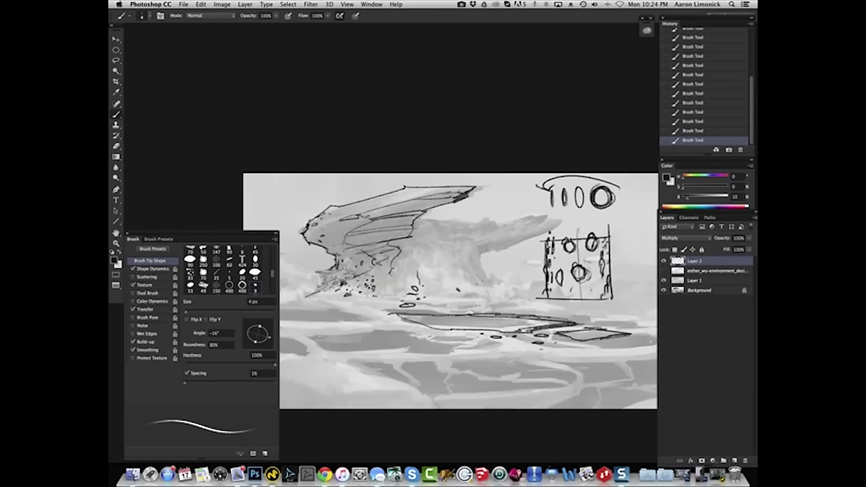
- Darken narrow, tightly packed pits along the left contour of the rock formation's base
left_click_drag(329, 276, 340, 271)
left_click_drag(329, 277, 324, 280)
left_click_drag(322, 278, 319, 289)
left_click_drag(324, 283, 320, 291)
left_click_drag(322, 287, 315, 294)
left_click_drag(333, 267, 318, 276)
- Draw larger open holes across the middle of the rock base, and narrow ones along its right contour
mouse_move(416, 266)
left_mouse_down()
mouse_move(416, 283)
mouse_move(419, 269)
mouse_move(392, 273)
left_mouse_up()
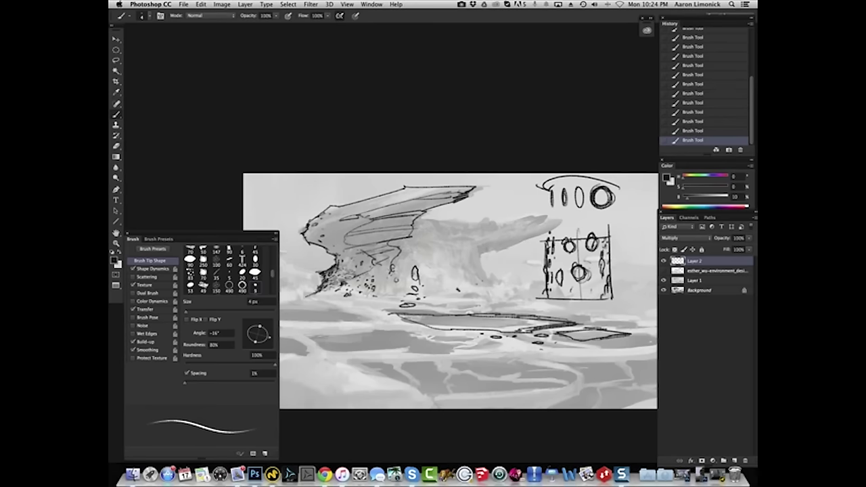
left_click(380, 288)
mouse_move(452, 271)
left_mouse_down()
mouse_move(449, 278)
mouse_move(487, 286)
left_mouse_up()
left_click_drag(493, 276, 494, 288)
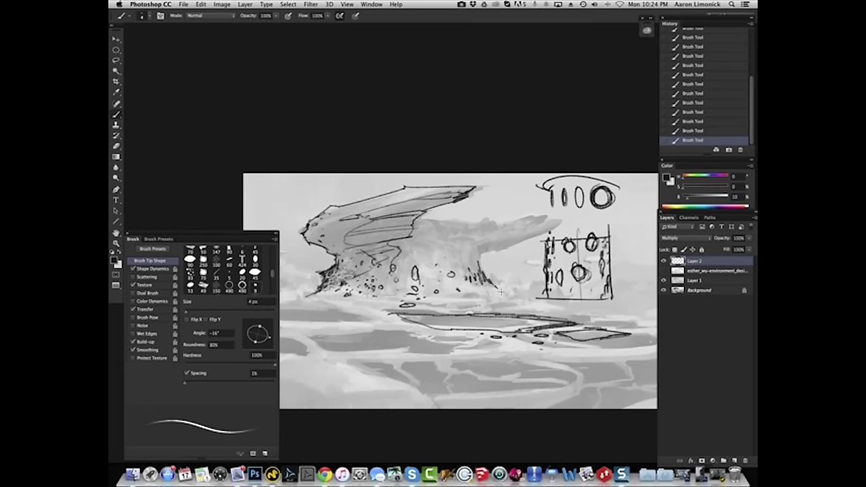
- Try a guide curve across the rock base and another along its left contour, undoing both
left_click_drag(340, 268, 469, 271)
key("super+z")
left_click_drag(303, 291, 340, 266)
key("super+z")
- Flick short strokes outward from the diagram's upper corners, and check the whole drawing without the interface
left_click_drag(551, 241, 539, 232)
left_click_drag(604, 238, 631, 224)
key("Tab")
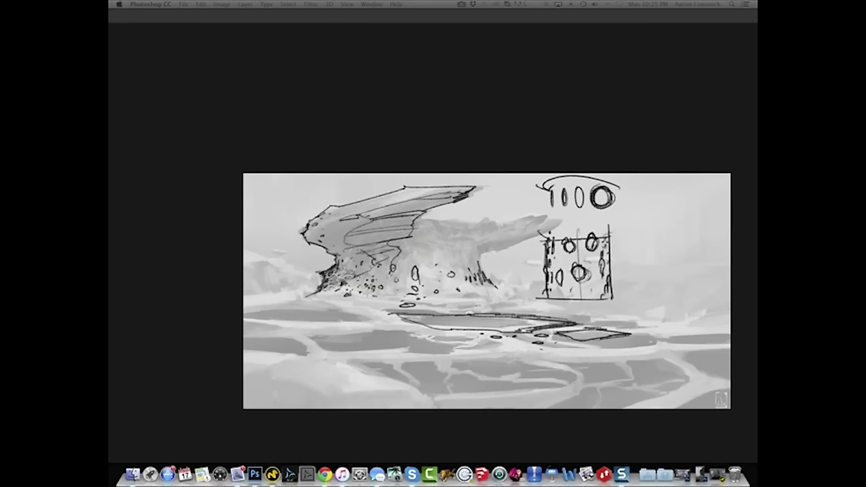
key("Tab")
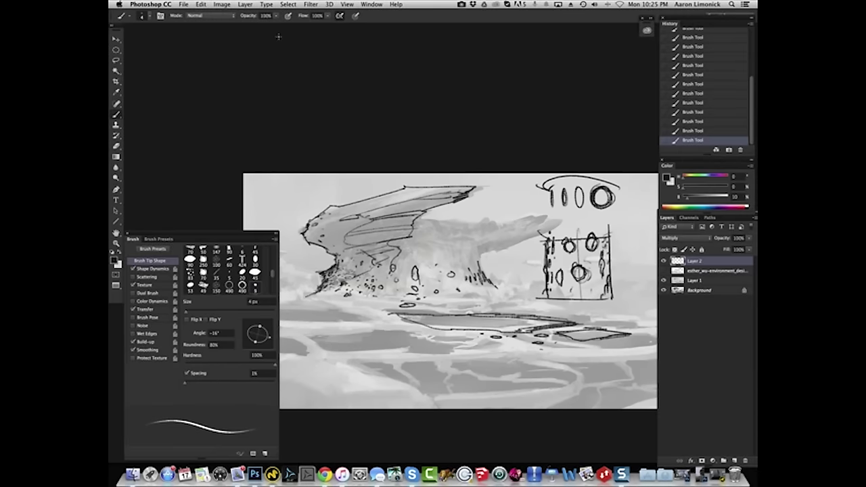
- Return to the windowed workspace, switch to Finder and preview the Valley of Bones sketch sheet with its porous rocks
key("f")
key("f")
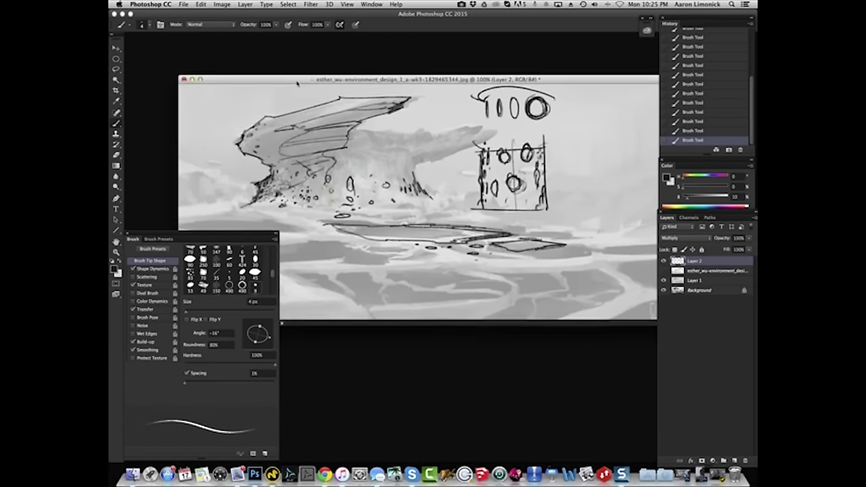
key("shift+Tab")
key("super+Tab")
key("space")
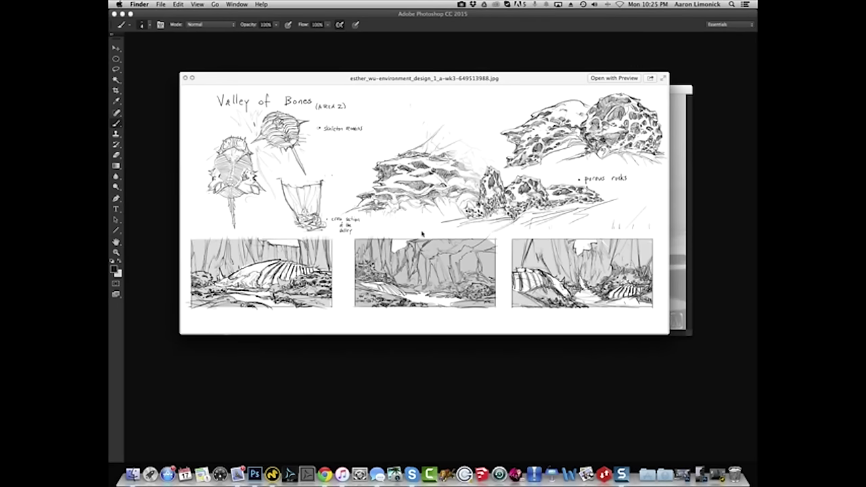
key("space")
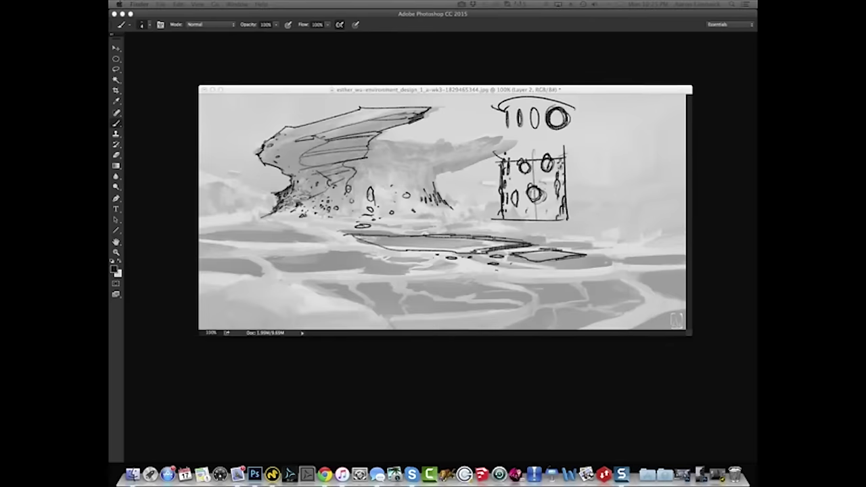
- Open the student's grayscale skeleton valley painting in Photoshop and place its window over the plateau painting
key("space")
key("space")
left_click_drag(109, 261, 420, 68)
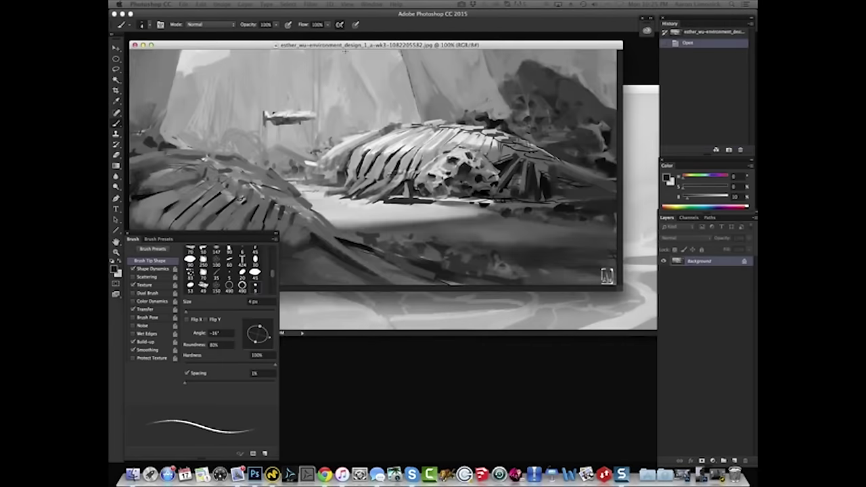
left_click_drag(337, 48, 392, 88)
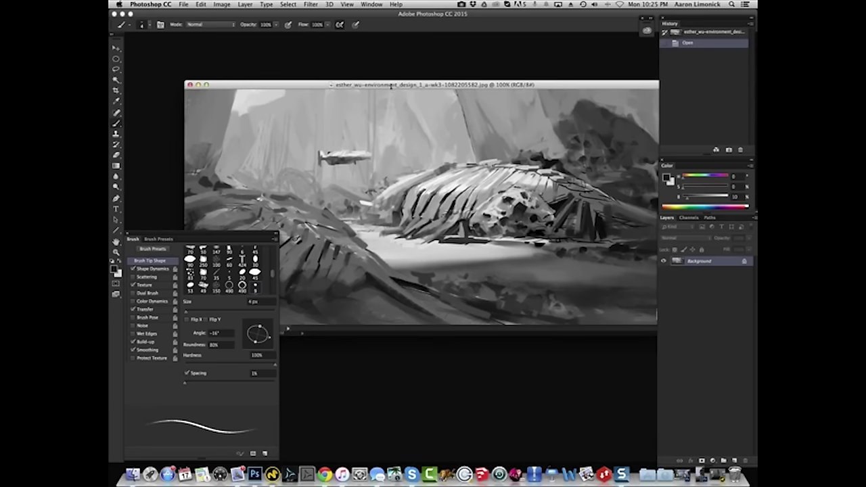
- Try dark strokes in the gaps between the large skeleton's ribs, undoing all of them
mouse_move(481, 186)
left_mouse_down()
mouse_move(452, 220)
mouse_move(443, 217)
left_mouse_up()
left_click_drag(453, 181, 427, 214)
left_click_drag(447, 178, 405, 210)
left_click_drag(420, 178, 398, 208)
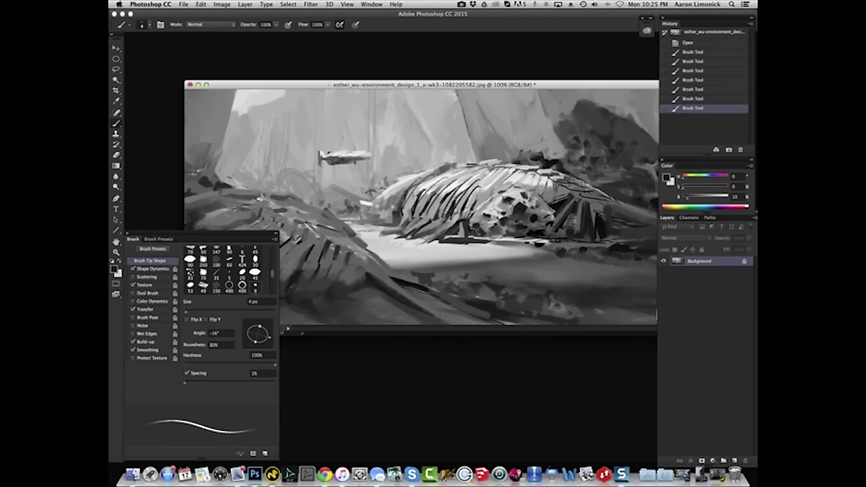
key("alt+super+z")
key("alt+super+z")
key("alt+super+z")
key("alt+super+z")
key("super+alt+z")
key("super+alt+z")
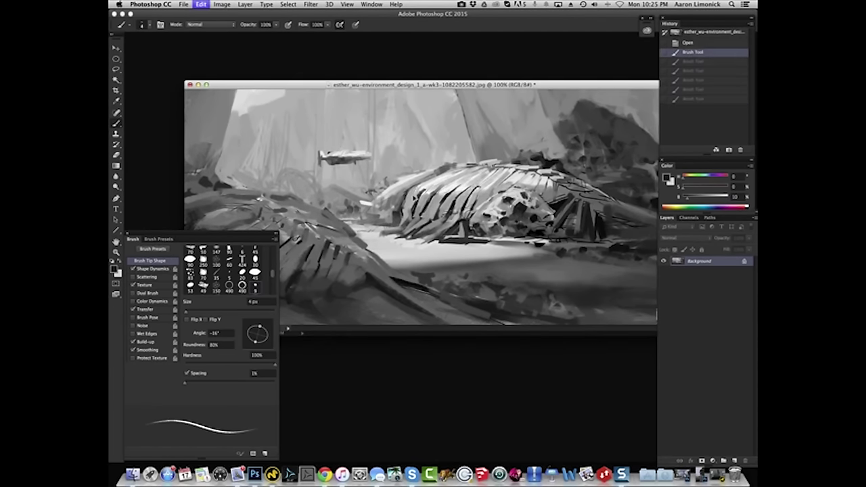
key("super+alt+z")
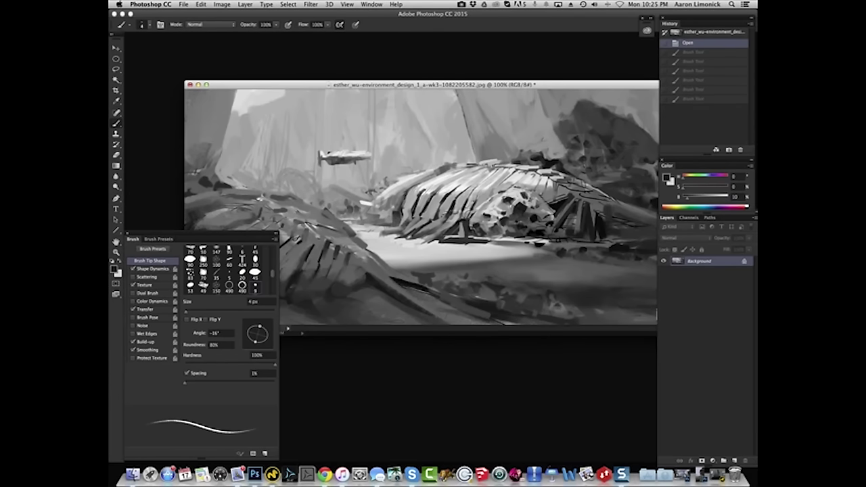
- Rework the large skeleton's ribs with alternating dark and light strokes, using a tone sampled from the ribs
mouse_move(475, 197)
left_mouse_down()
mouse_move(459, 212)
mouse_move(471, 188)
left_mouse_up()
key("x")
key("x")
left_click(461, 203, "alt")
left_click_drag(461, 201, 452, 223)
key("x")
left_click_drag(433, 196, 427, 206)
left_click_drag(432, 198, 418, 218)
key("x")
- Draw a dark, jagged contour from the large skeleton's left end over its back, with spiky plates along the ridge
mouse_move(420, 210)
left_mouse_down()
mouse_move(448, 183)
mouse_move(421, 192)
mouse_move(465, 172)
mouse_move(403, 193)
mouse_move(390, 215)
mouse_move(377, 207)
mouse_move(398, 178)
mouse_move(430, 172)
mouse_move(451, 156)
mouse_move(476, 155)
mouse_move(473, 166)
mouse_move(501, 153)
mouse_move(541, 164)
left_mouse_up()
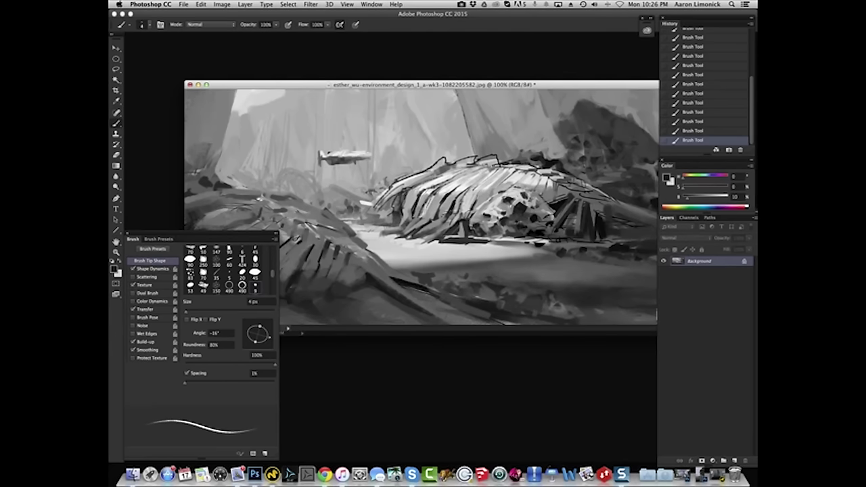
mouse_move(476, 161)
left_mouse_down()
mouse_move(496, 155)
mouse_move(433, 166)
left_mouse_up()
key("x")
key("x")
key("x")
key("x")
left_click_drag(438, 163, 427, 172)
left_click_drag(425, 169, 391, 188)
- Add strokes down across the skeleton's ribs, and a light edge where they meet the ground
mouse_move(446, 168)
left_mouse_down()
mouse_move(374, 216)
mouse_move(385, 206)
mouse_move(379, 216)
mouse_move(410, 232)
mouse_move(404, 236)
mouse_move(444, 223)
mouse_move(429, 236)
mouse_move(440, 242)
mouse_move(504, 245)
left_mouse_up()
key("x")
left_click_drag(439, 242, 468, 245)
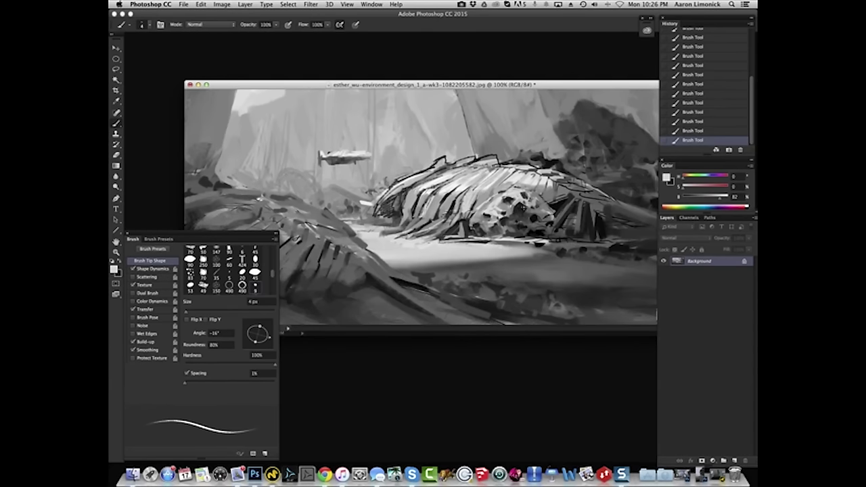
- Outline round holes on the porous rock's upper and left sides, undoing the last few strokes
key("x")
mouse_move(511, 210)
left_mouse_down()
mouse_move(517, 215)
mouse_move(502, 200)
mouse_move(501, 218)
mouse_move(486, 215)
mouse_move(536, 216)
mouse_move(507, 221)
left_mouse_up()
key("x")
key("super+alt+z")
key("super+alt+z")
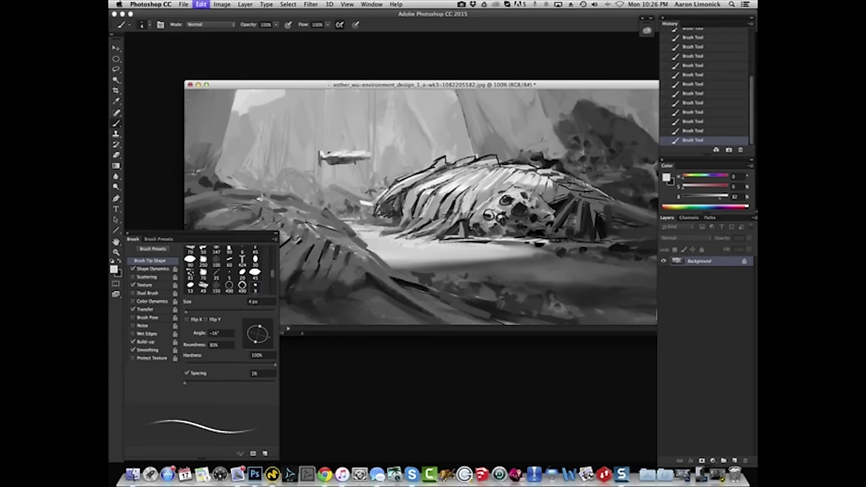
key("super+alt+z")
key("super+alt+z")
key("super+alt+z")
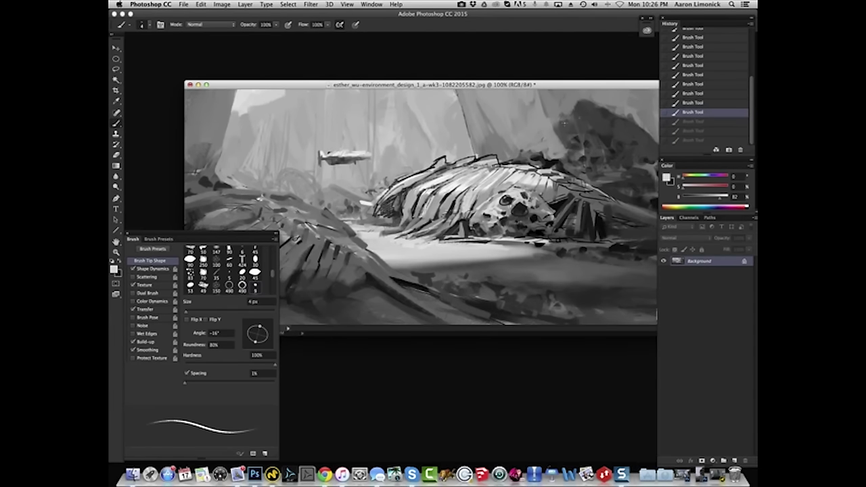
- Break up the porous rock with light patches on its left side and dark, irregular pits across its face
key("super+shift+z")
key("super+shift+z")
key("super+shift+z")
key("x")
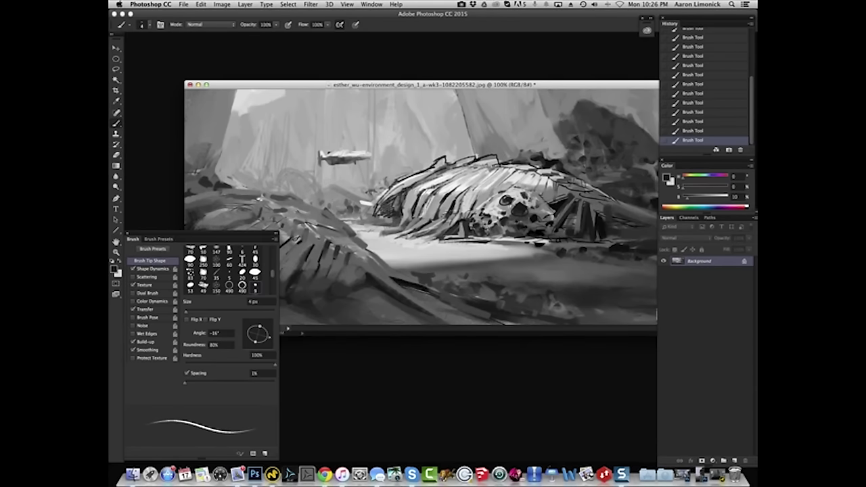
key("x")
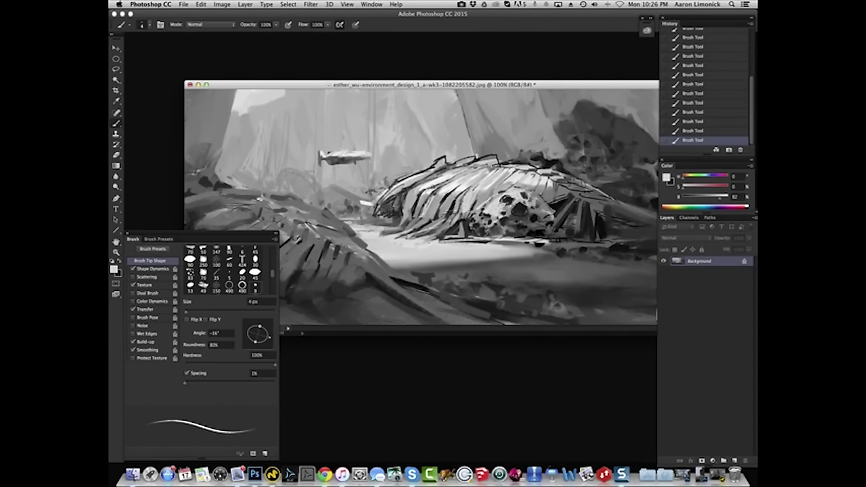
key("x")
key("x")
key("x")
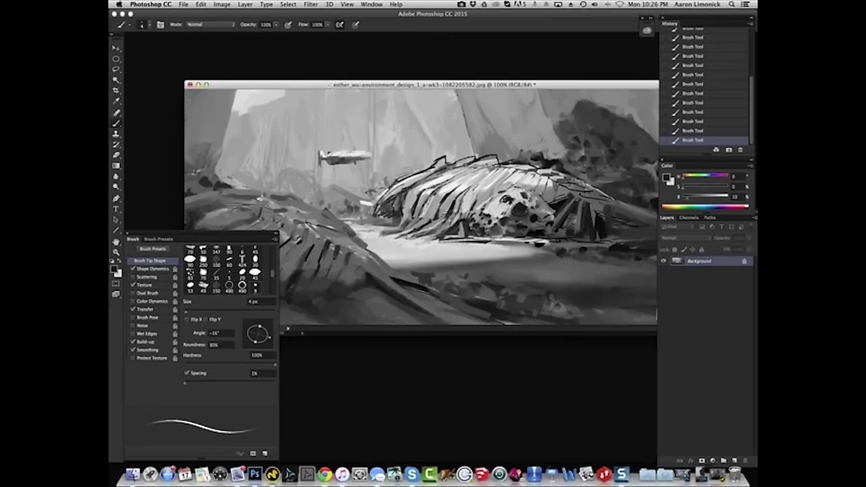
mouse_move(510, 197)
left_mouse_down()
mouse_move(514, 206)
mouse_move(529, 199)
mouse_move(538, 215)
left_mouse_up()
- Draw a tall dark arch rising above the large skeleton's back
key("x")
key("x")
key("x")
key("x")
left_click_drag(552, 157, 452, 159)
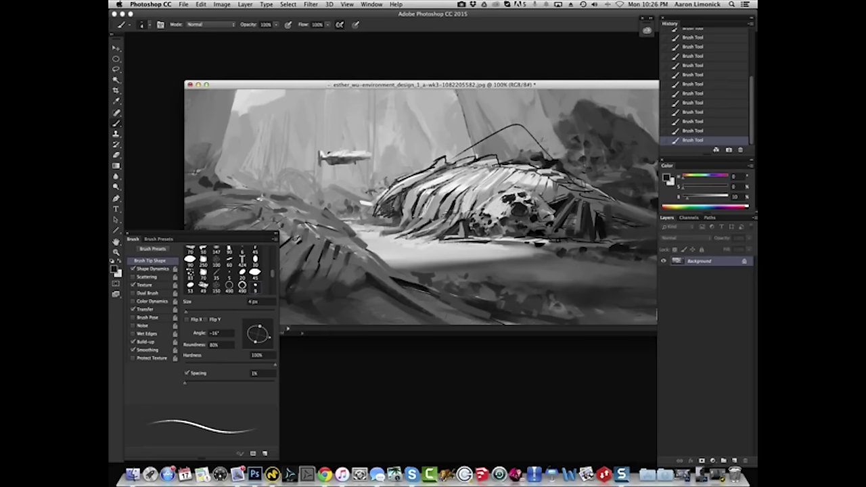